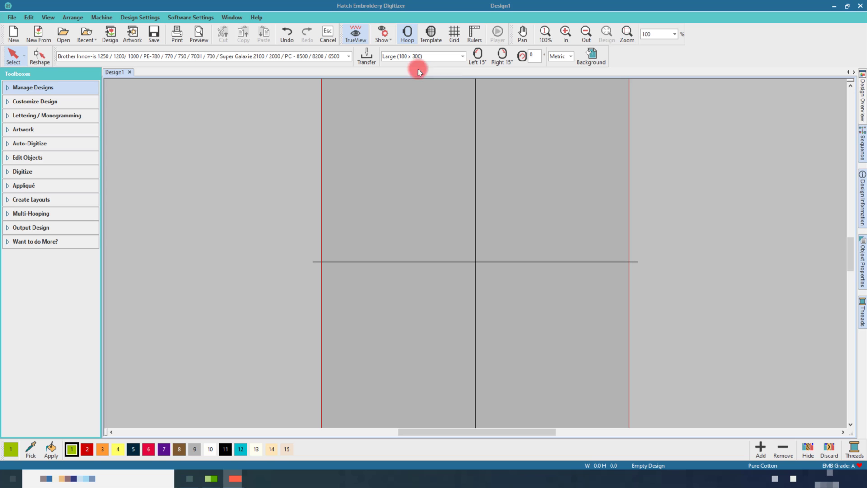
# Step: Choose the Regular (100 x 100) hoop from the hoop size list
pyautogui.click(464, 57)
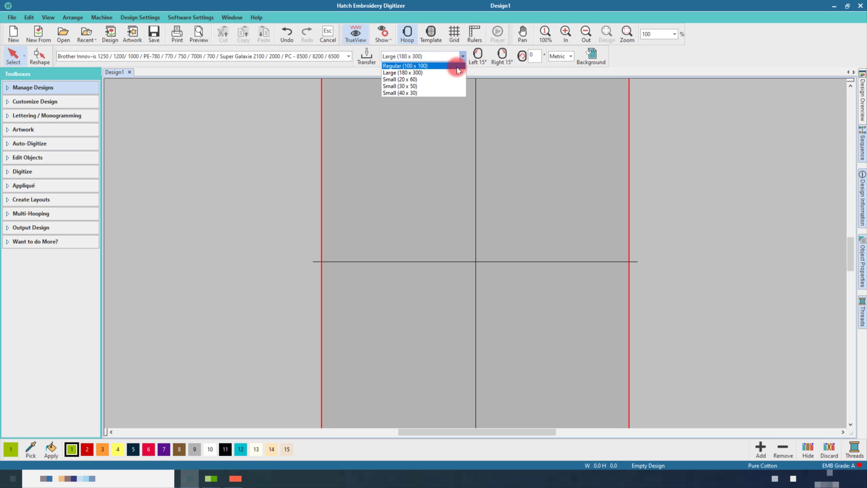
pyautogui.click(457, 67)
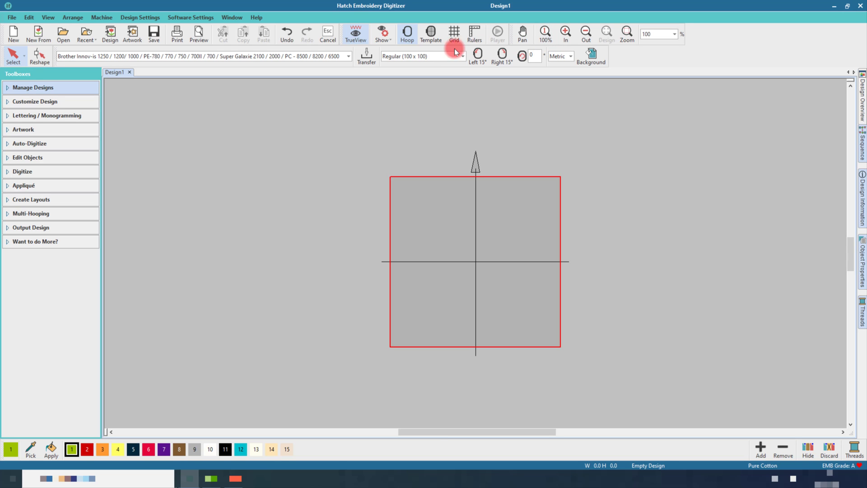
# Step: Set Hoop position to Manual on the Machine & Hoop settings and confirm with OK
pyautogui.rightClick(409, 33)
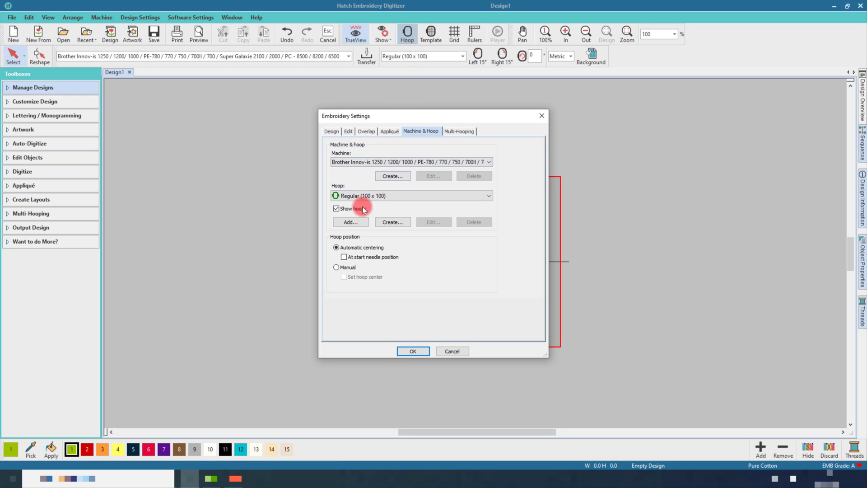
pyautogui.click(341, 266)
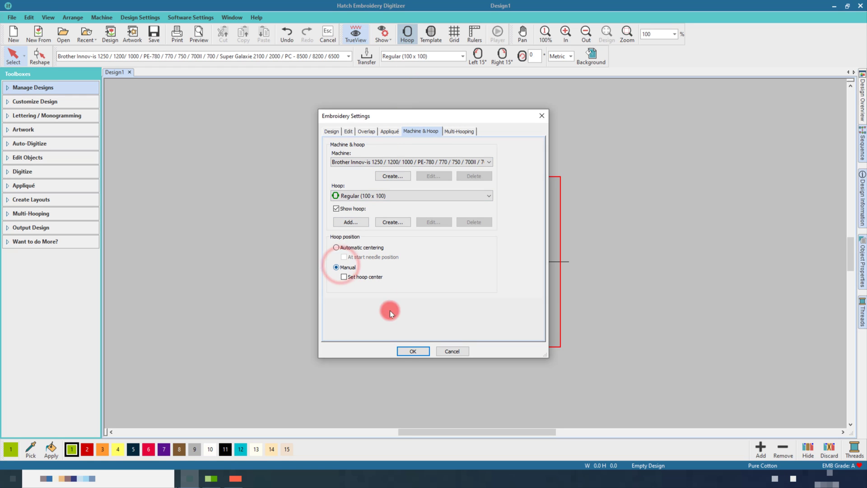
pyautogui.click(409, 351)
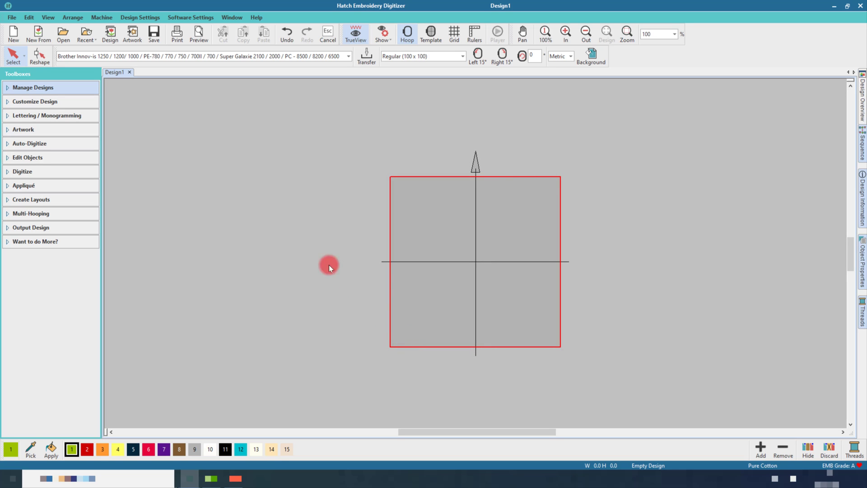
# Step: Insert Butterfly.png into the design through the Insert Artwork dialog
pyautogui.click(136, 32)
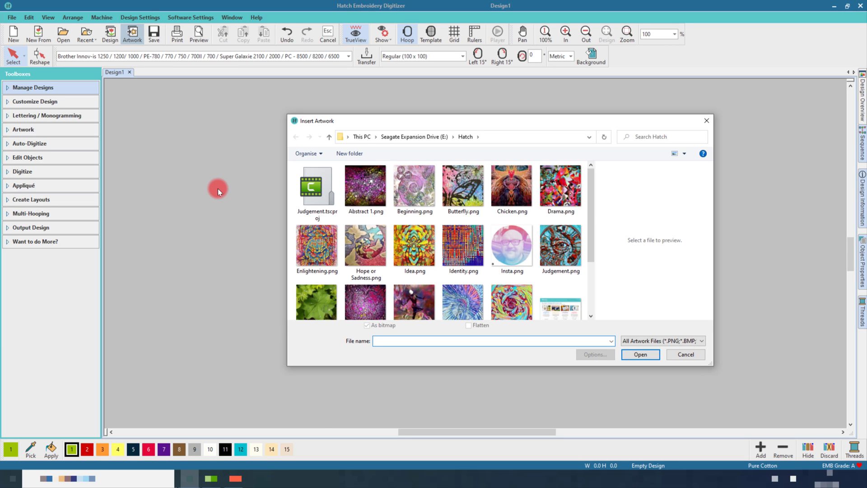
pyautogui.click(468, 201)
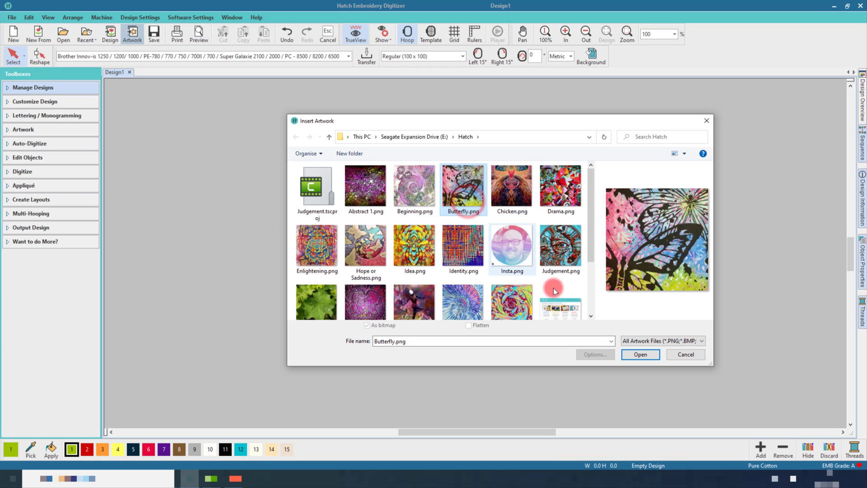
pyautogui.click(640, 356)
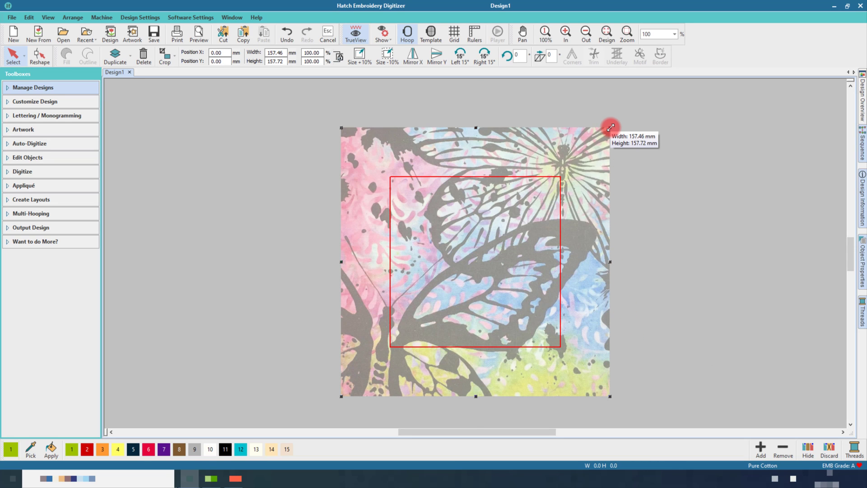
# Step: Shrink the butterfly artwork to 98 mm wide and zoom to fit the design
pyautogui.moveTo(611, 128); pyautogui.dragTo(558, 185)
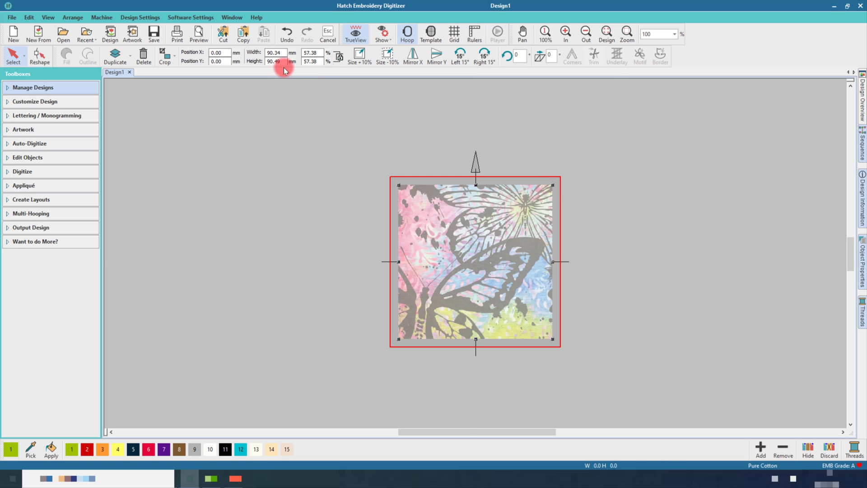
pyautogui.doubleClick(281, 52)
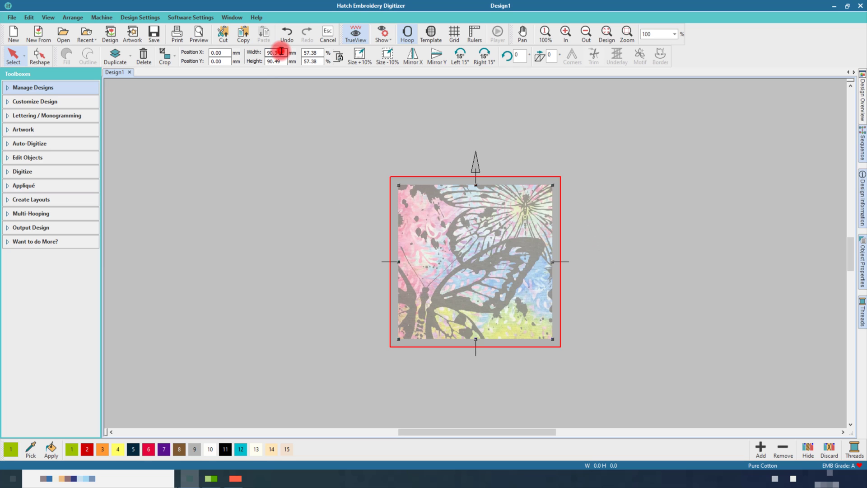
pyautogui.moveTo(281, 53); pyautogui.dragTo(265, 53)
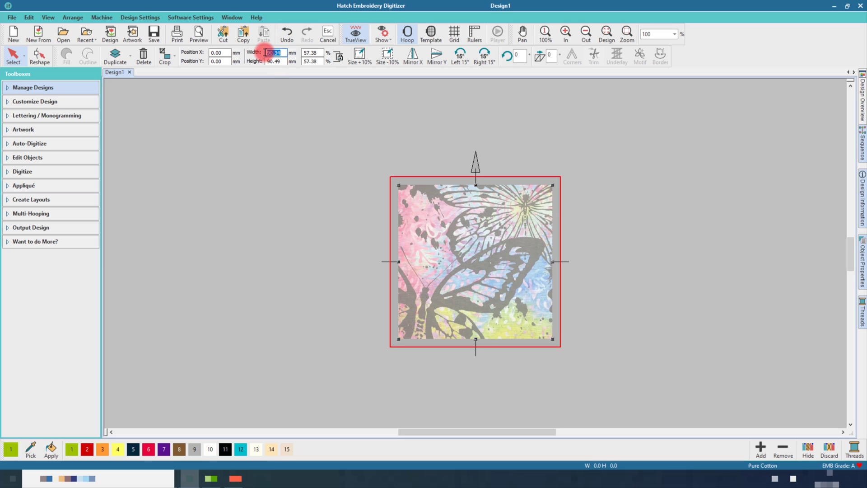
pyautogui.write('98')
pyautogui.press('Return')
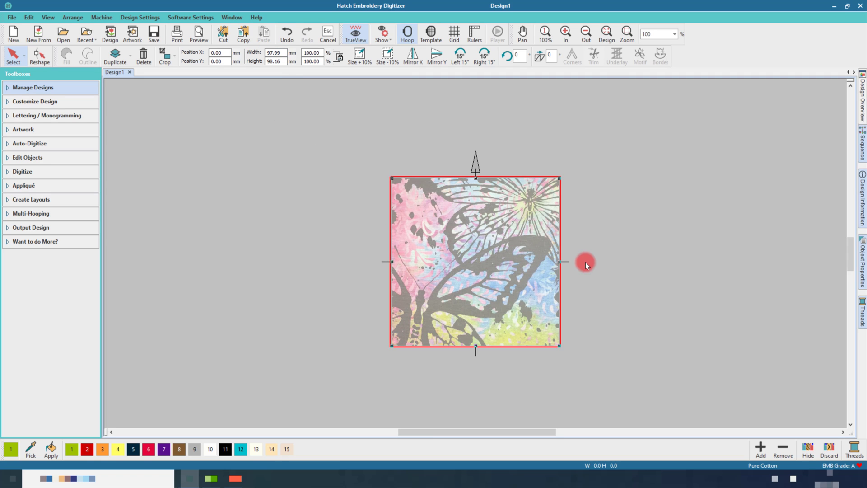
pyautogui.click(605, 38)
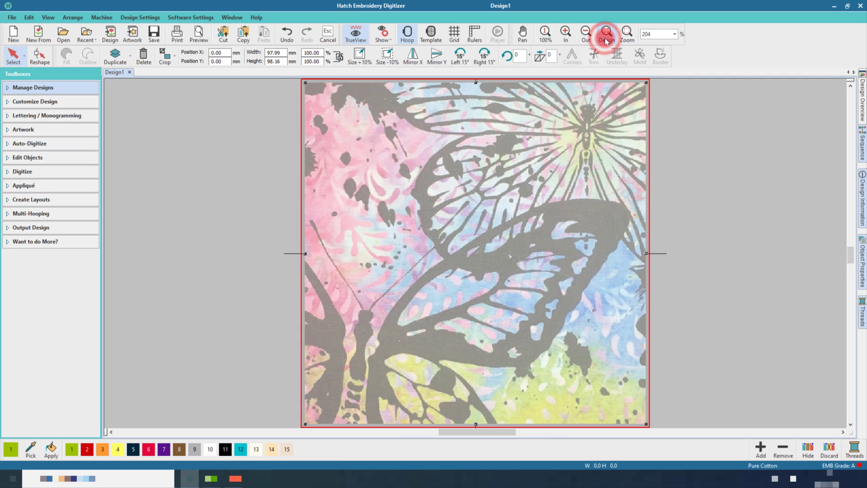
pyautogui.click(587, 35)
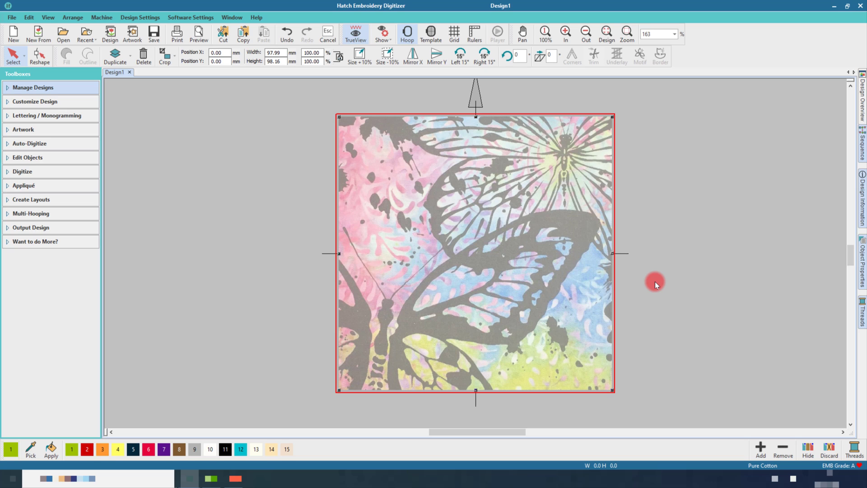
# Step: Show the Sequence docker and launch Color PhotoStitch from the Auto-Digitize toolbox
pyautogui.click(863, 153)
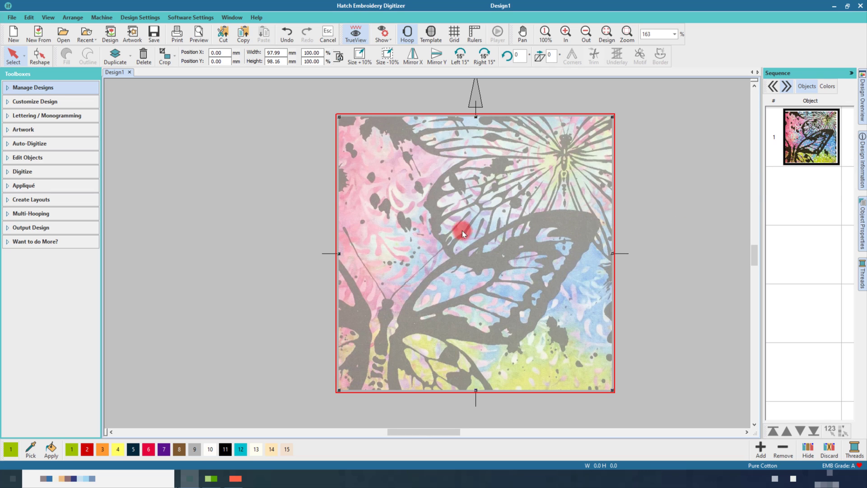
pyautogui.click(57, 146)
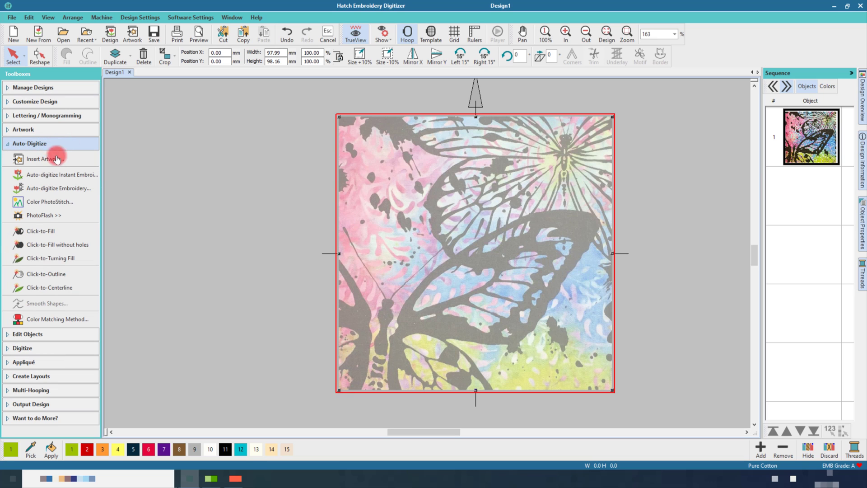
pyautogui.click(83, 204)
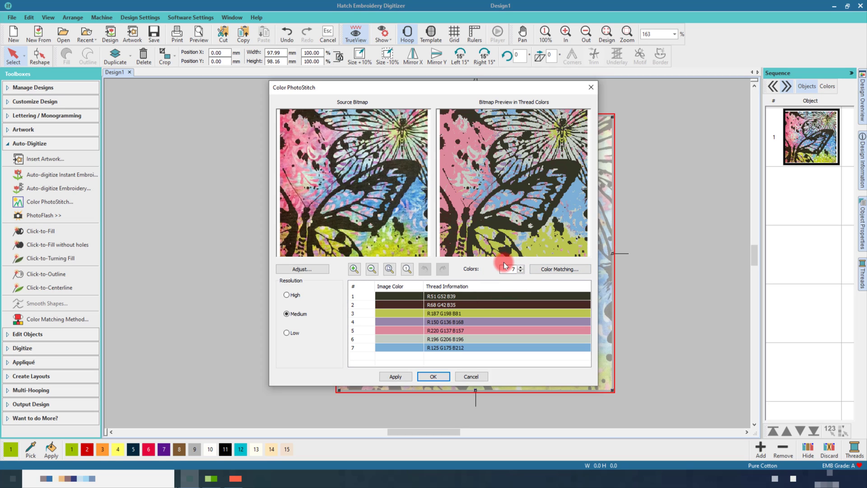
# Step: Choose High resolution and 15 colors in Color PhotoStitch
pyautogui.click(299, 300)
pyautogui.doubleClick(509, 269)
pyautogui.write('15')
pyautogui.press('Tab')
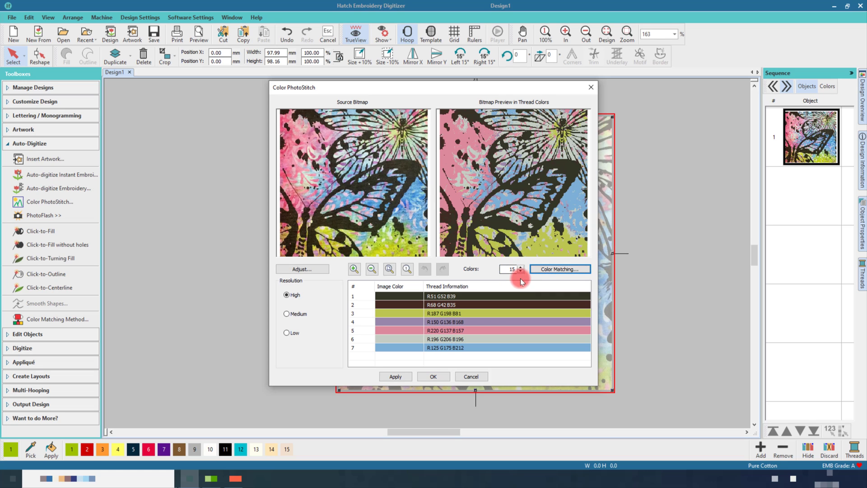
# Step: Raise the butterfly bitmap's contrast toward More in Adjust Bitmap and accept it
pyautogui.click(314, 271)
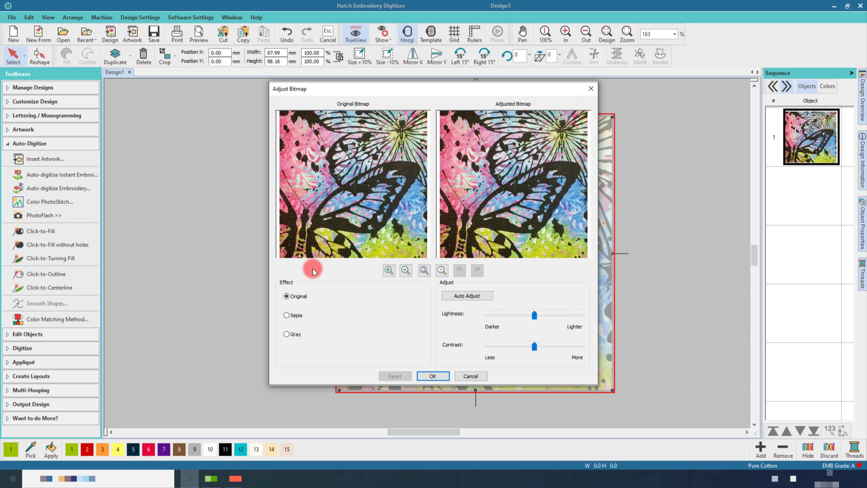
pyautogui.click(535, 347)
pyautogui.moveTo(536, 349); pyautogui.dragTo(557, 348)
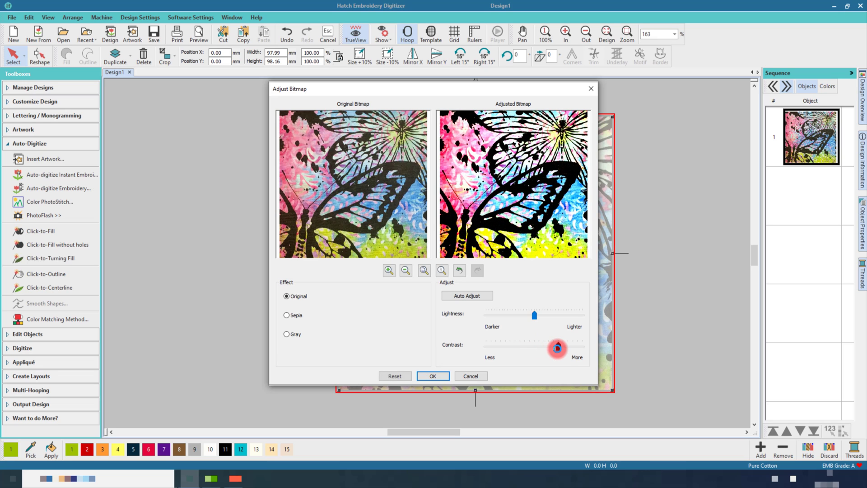
pyautogui.click(441, 377)
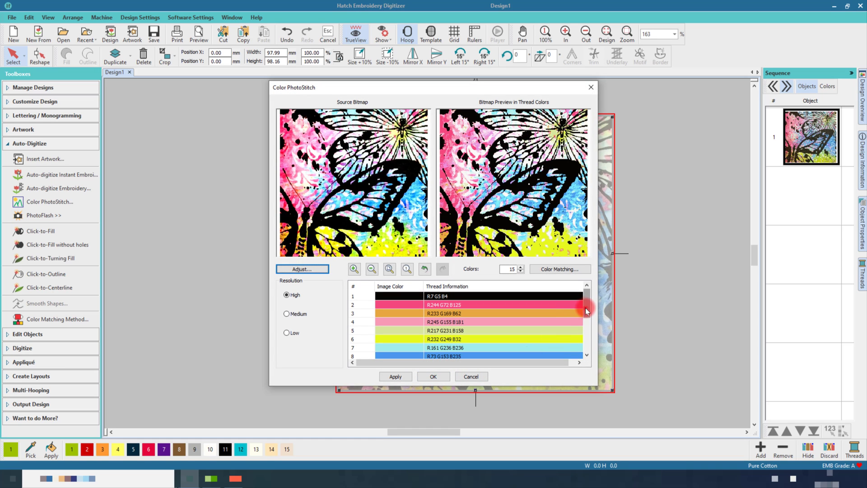
pyautogui.moveTo(586, 308)
pyautogui.mouseDown()
pyautogui.moveTo(589, 344)
pyautogui.moveTo(591, 302)
pyautogui.mouseUp()
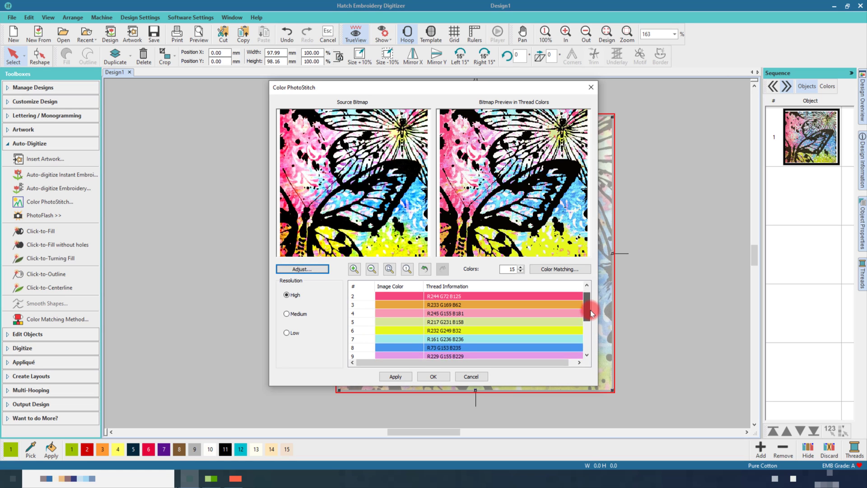
# Step: Lower the colors to 10, refresh the thread list, and create the PhotoStitch embroidery
pyautogui.click(500, 269)
pyautogui.click(520, 272)
pyautogui.click(519, 272)
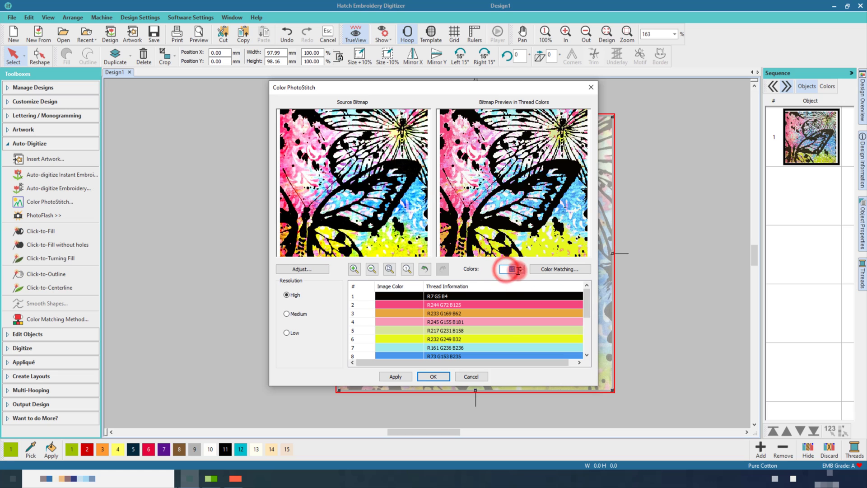
pyautogui.click(519, 272)
pyautogui.click(549, 341)
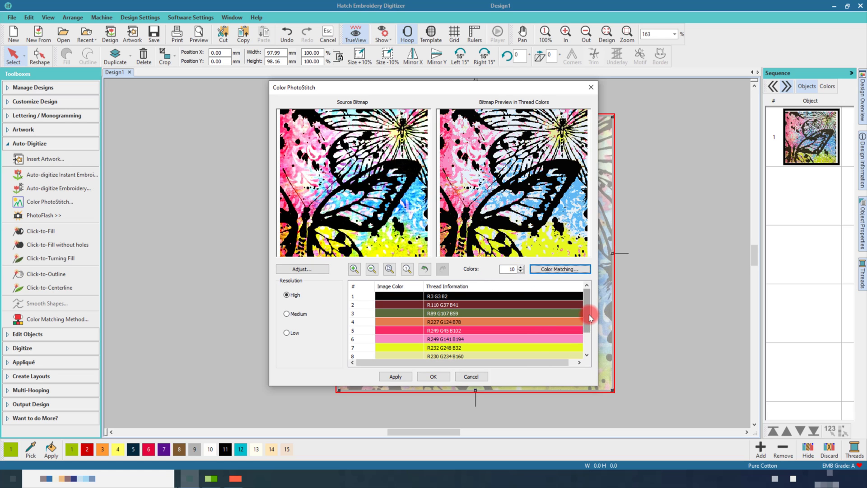
pyautogui.moveTo(589, 315)
pyautogui.mouseDown()
pyautogui.moveTo(590, 342)
pyautogui.moveTo(588, 310)
pyautogui.mouseUp()
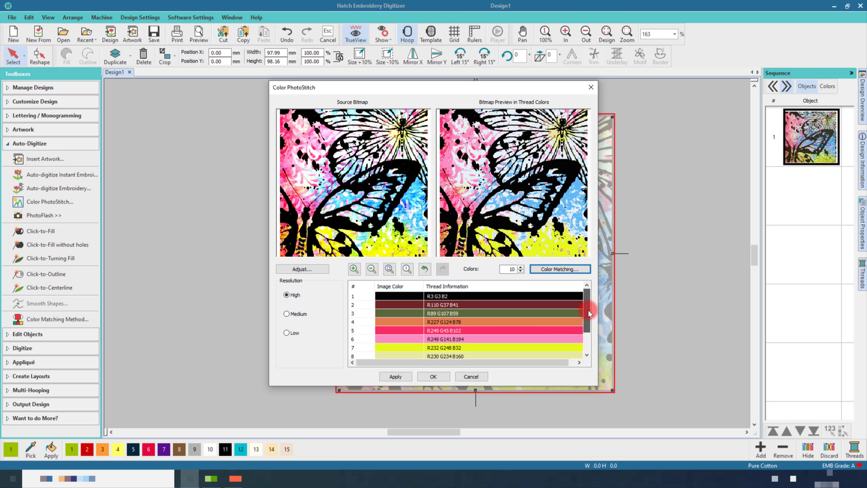
pyautogui.click(442, 377)
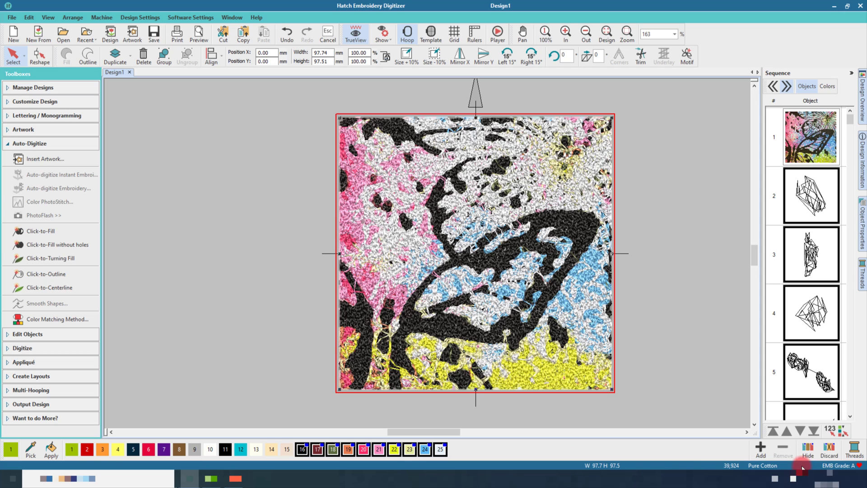
# Step: Discard unused colors, leaving 10, and list the sequence by color with color 1 selected
pyautogui.click(831, 449)
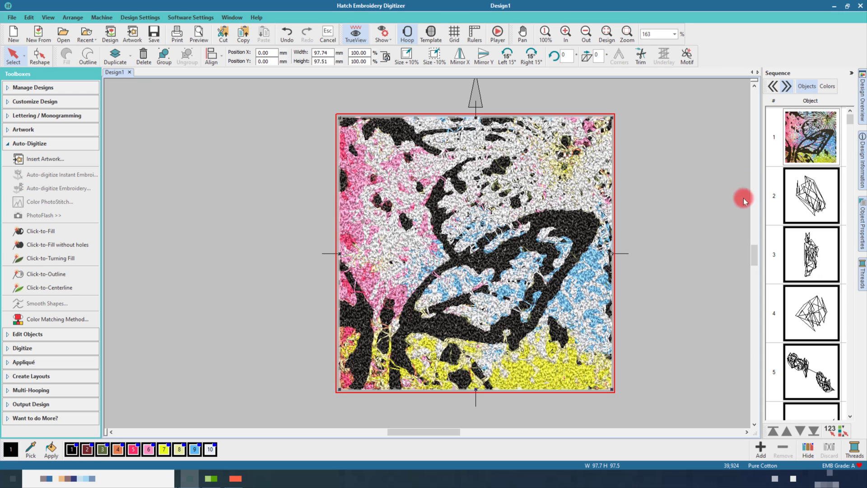
pyautogui.click(825, 82)
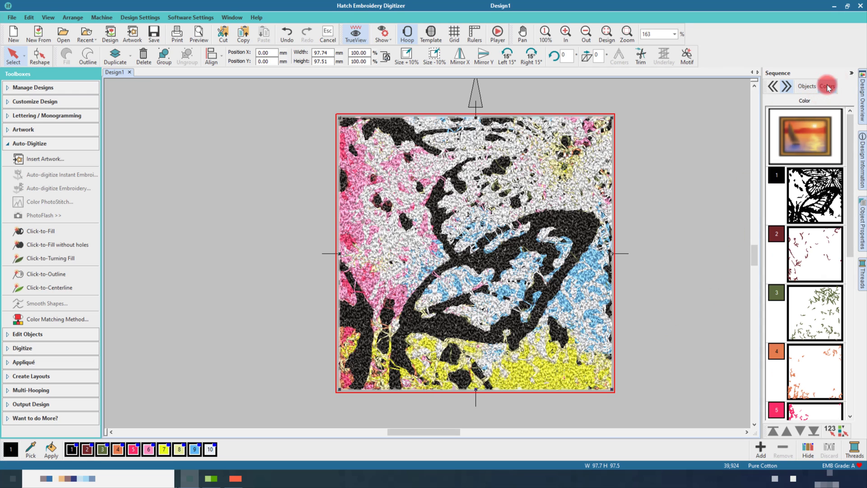
pyautogui.click(825, 194)
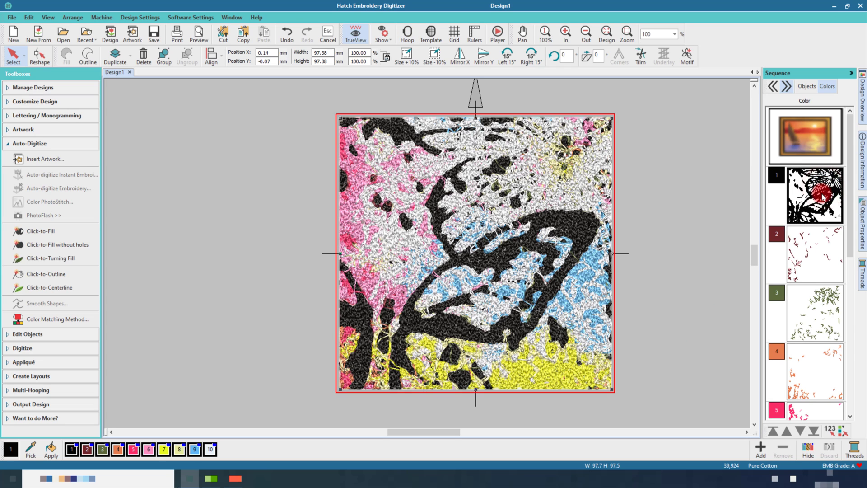
# Step: Move the black color block to the end, view at 100% zoom, and show the Threads list
pyautogui.click(814, 432)
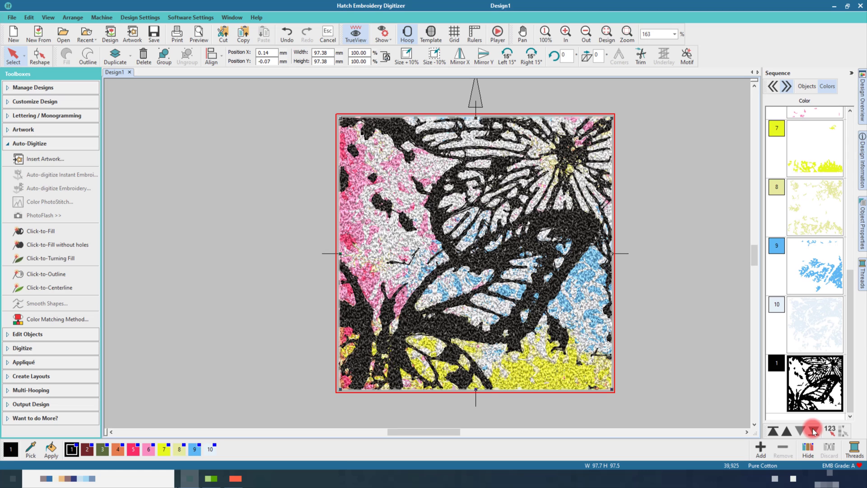
pyautogui.click(546, 35)
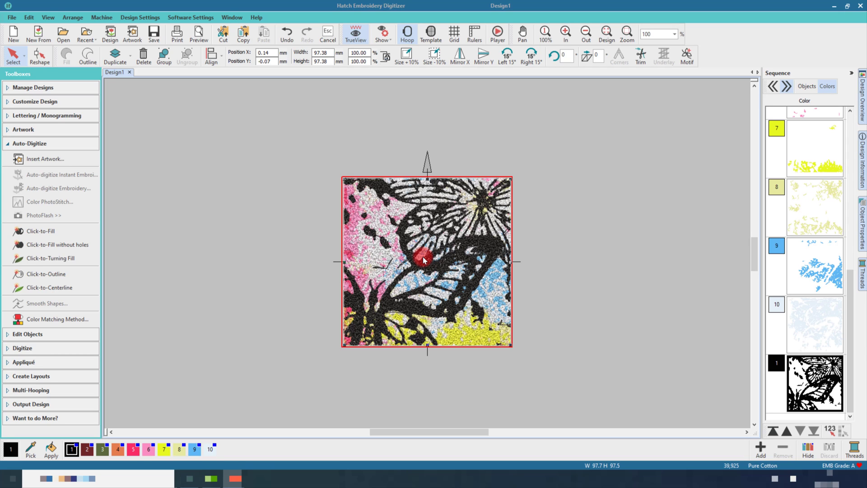
pyautogui.click(858, 278)
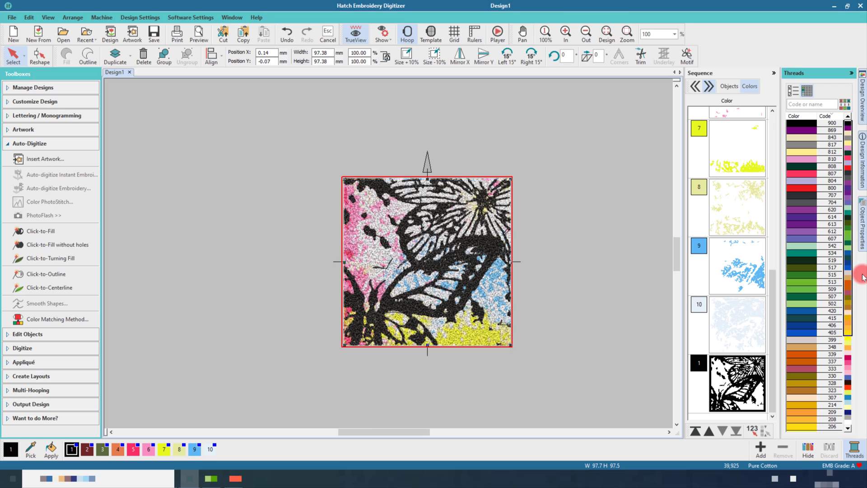
# Step: Keep the BROTHER Embroidery chart, find code 900 and assign 900 Black to colour 1
pyautogui.click(792, 90)
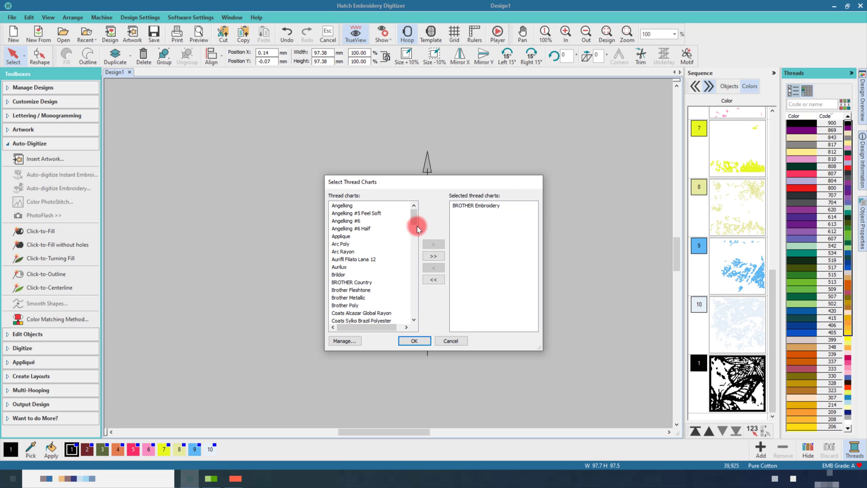
pyautogui.moveTo(415, 223); pyautogui.dragTo(409, 252)
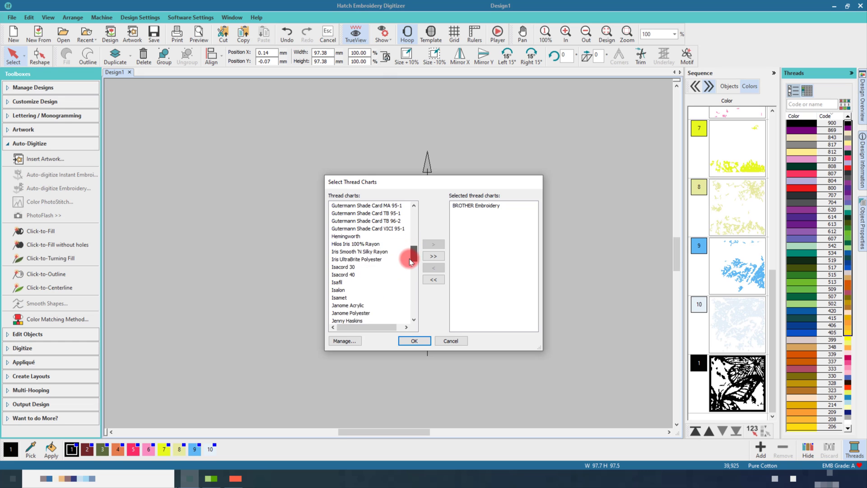
pyautogui.moveTo(410, 253)
pyautogui.mouseDown()
pyautogui.moveTo(404, 324)
pyautogui.moveTo(405, 215)
pyautogui.mouseUp()
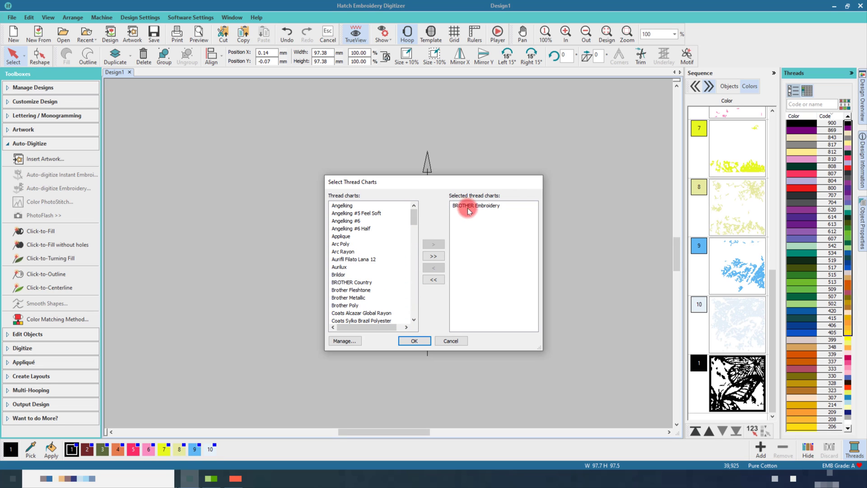
pyautogui.click(421, 341)
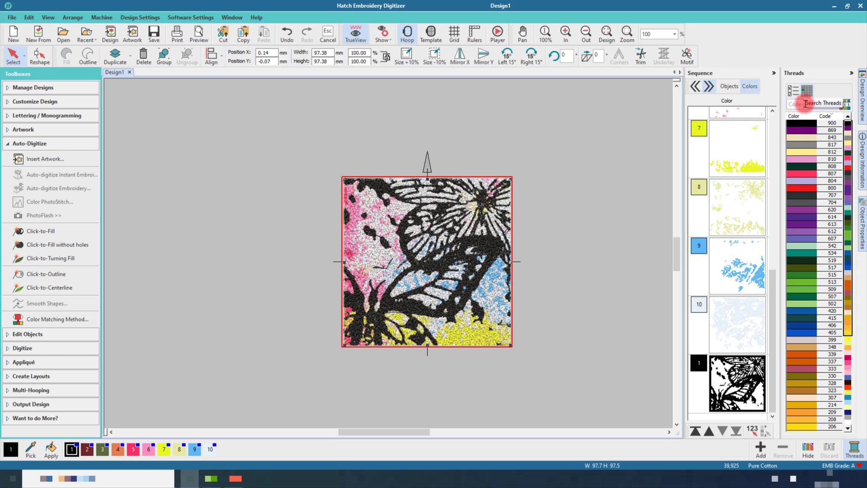
pyautogui.click(805, 104)
pyautogui.write('00')
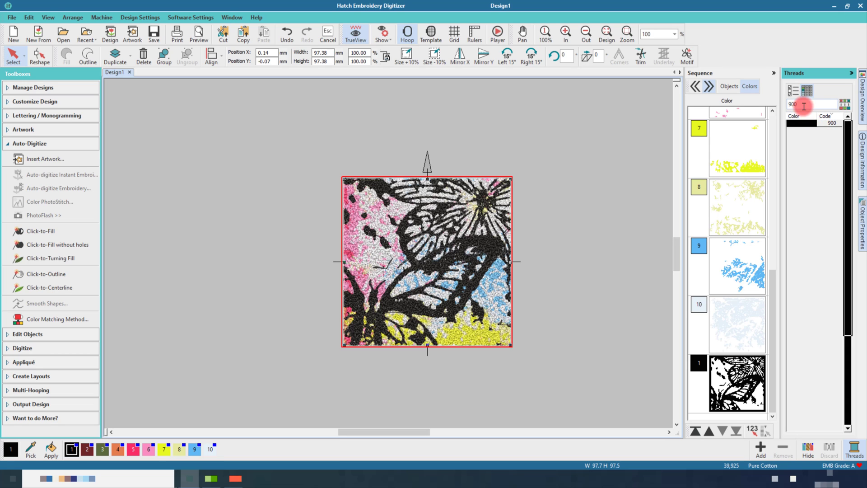
pyautogui.doubleClick(800, 105)
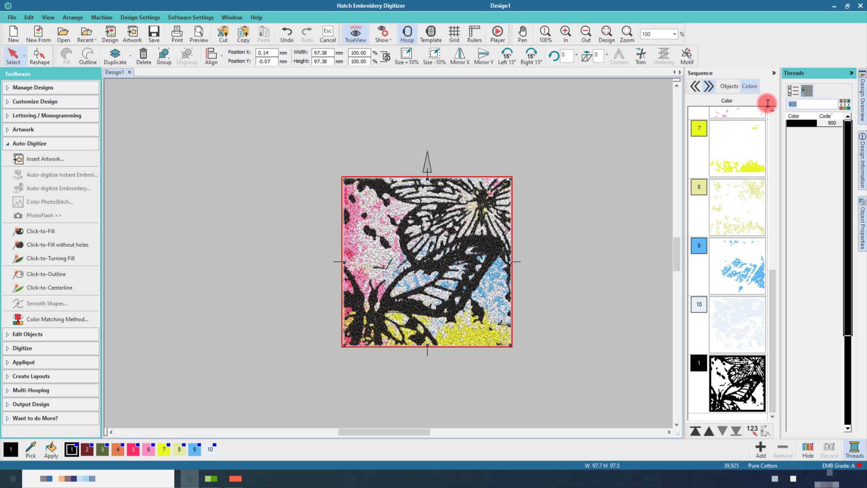
pyautogui.click(811, 124)
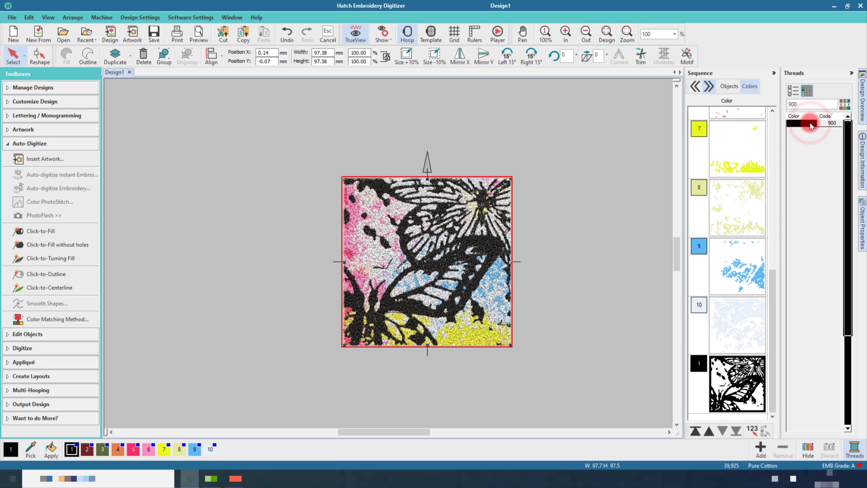
pyautogui.click(71, 454)
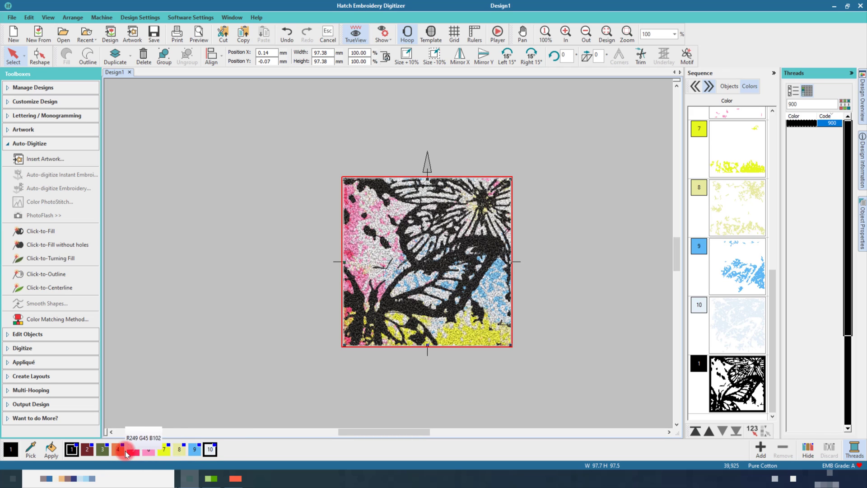
pyautogui.scroll(2, 753, 280)
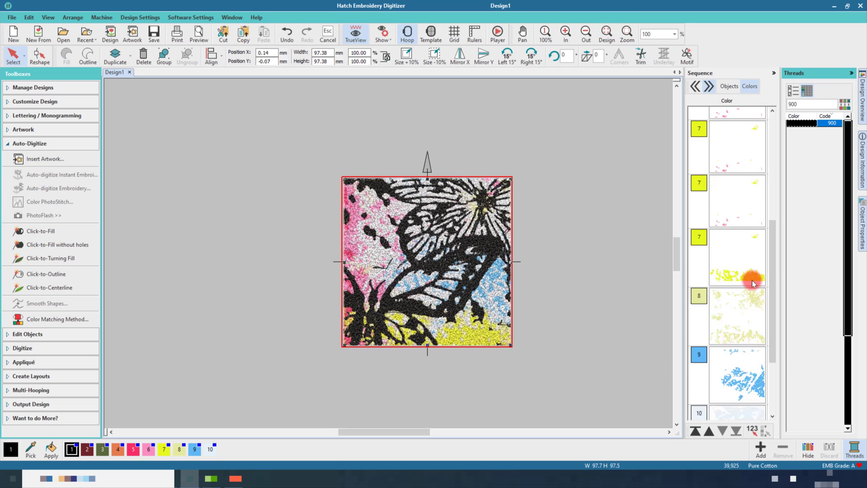
pyautogui.scroll(5, 752, 280)
# Step: Search threads for 'brown' and assign 058 Dark Brown to colour 2
pyautogui.click(738, 202)
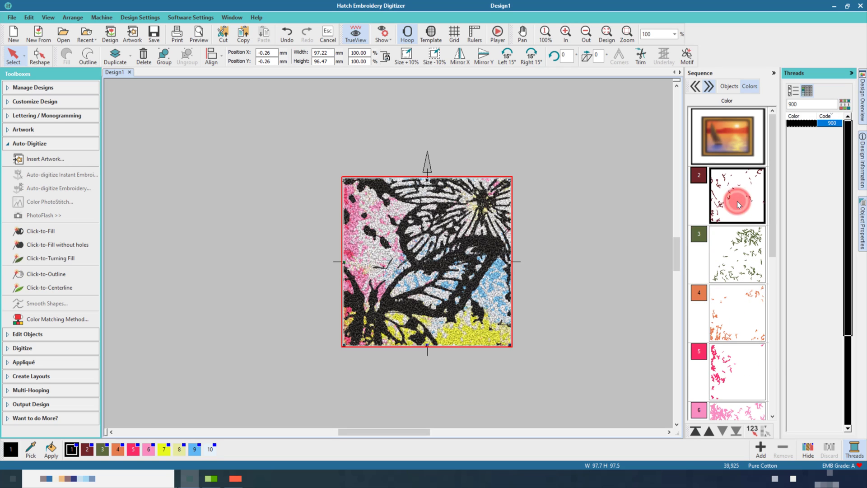
pyautogui.click(804, 103)
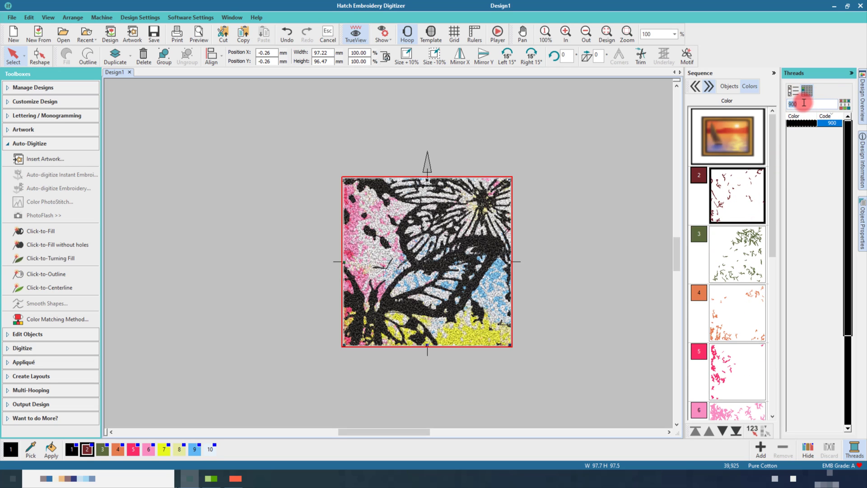
pyautogui.write('broo')
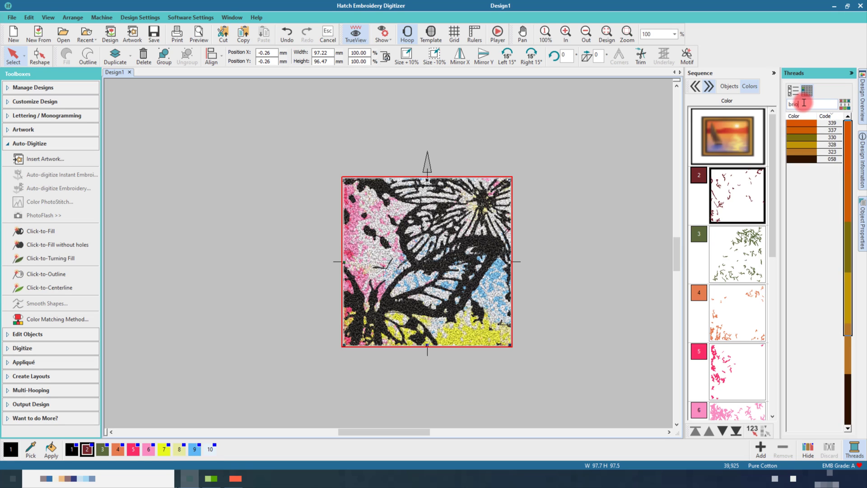
pyautogui.press('BackSpace')
pyautogui.write('n')
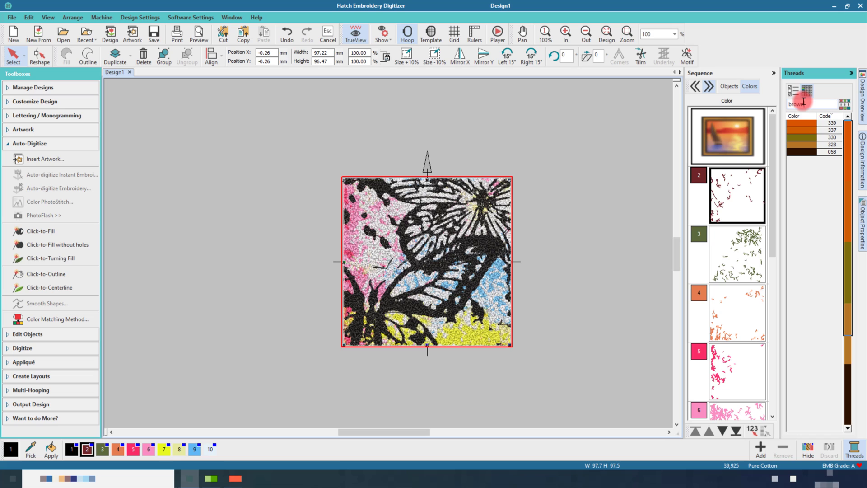
pyautogui.doubleClick(812, 152)
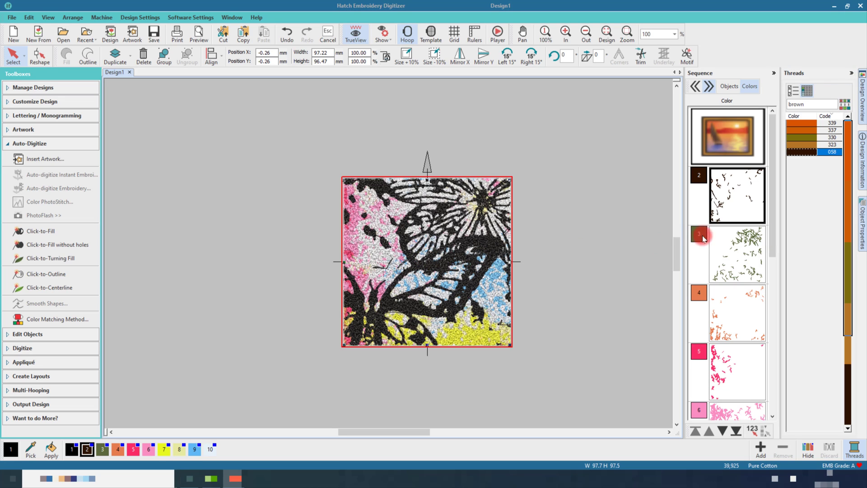
# Step: Hide the butterfly picture object from the Objects sequence list
pyautogui.click(732, 88)
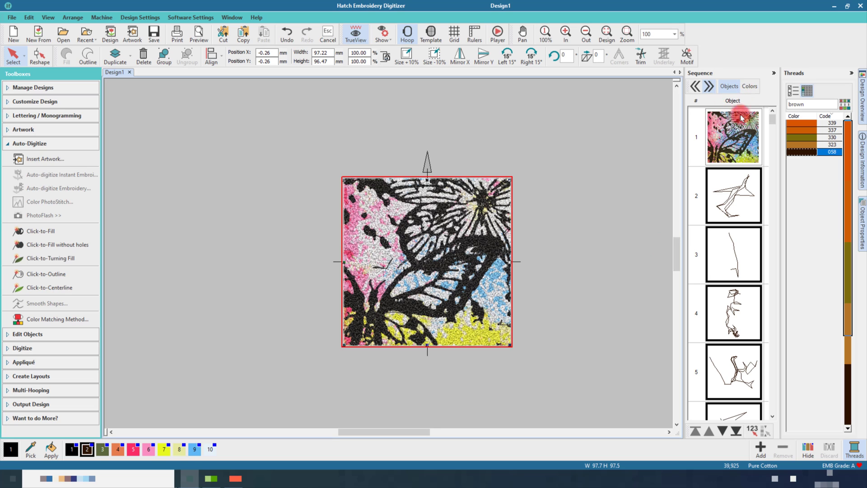
pyautogui.click(740, 134)
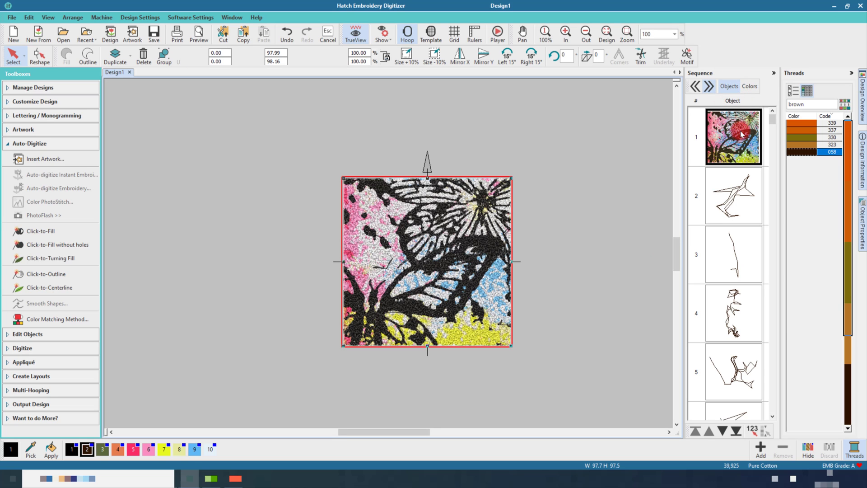
pyautogui.rightClick(741, 133)
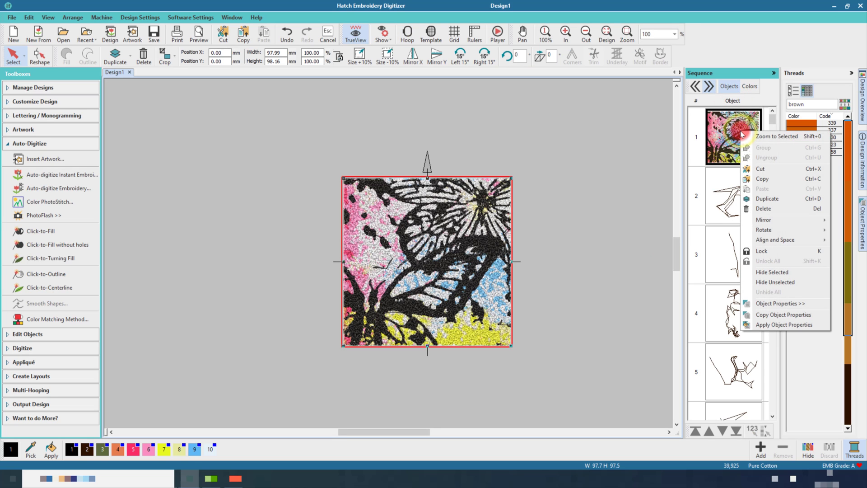
pyautogui.click(760, 272)
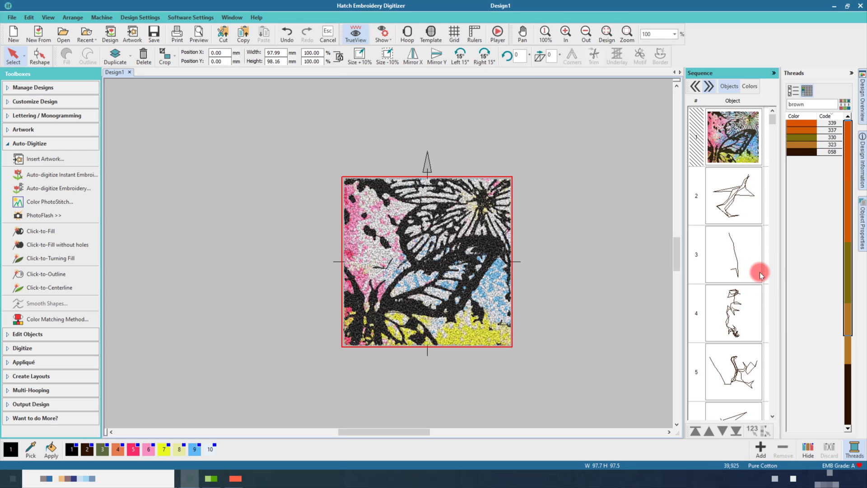
pyautogui.click(759, 272)
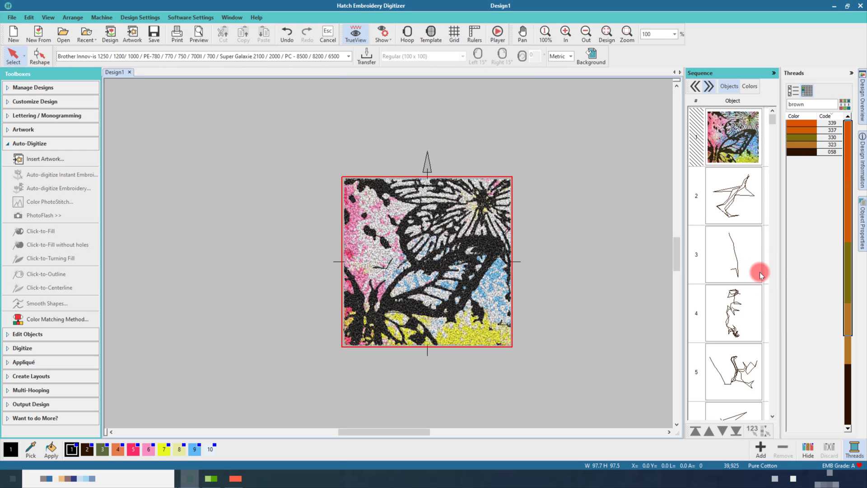
# Step: In the Colors list, hide all colour blocks except dark brown colour 2
pyautogui.click(751, 89)
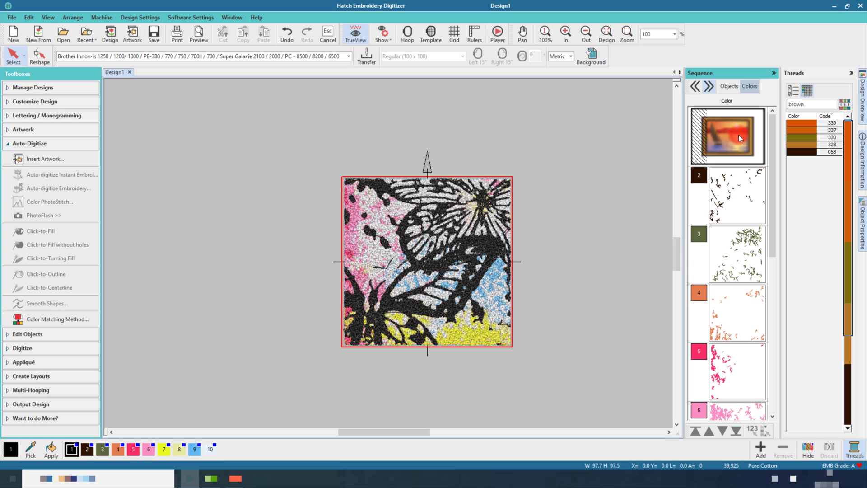
pyautogui.click(722, 207)
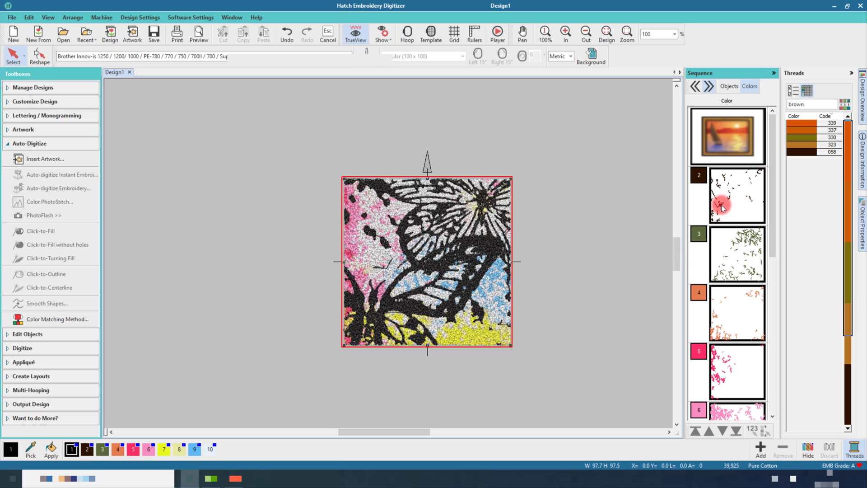
pyautogui.click(734, 205)
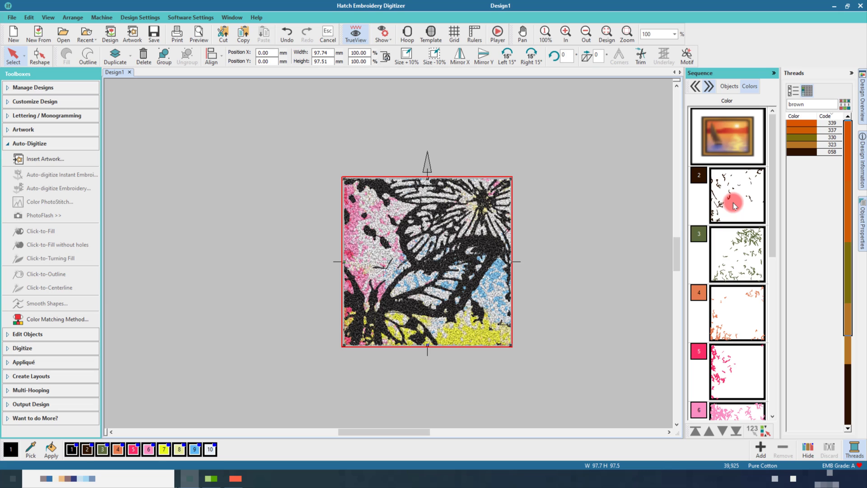
pyautogui.keyDown('ctrl'); pyautogui.click(734, 205); pyautogui.keyUp('ctrl')
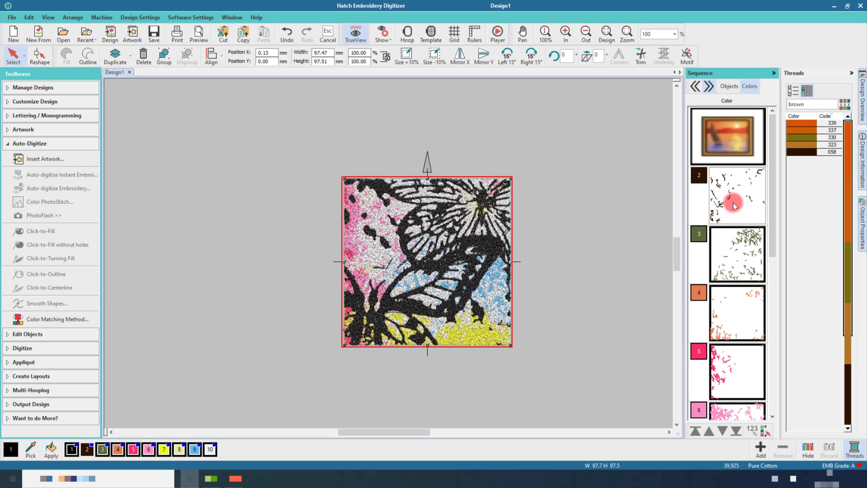
pyautogui.rightClick(732, 145)
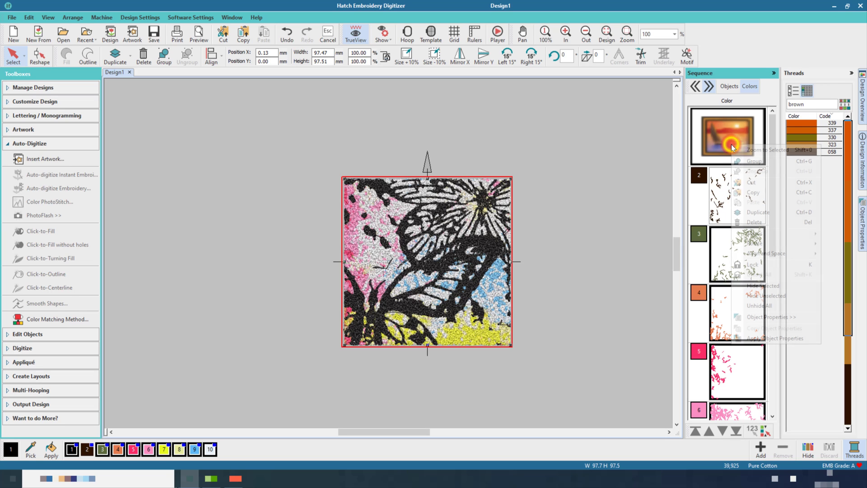
pyautogui.click(749, 285)
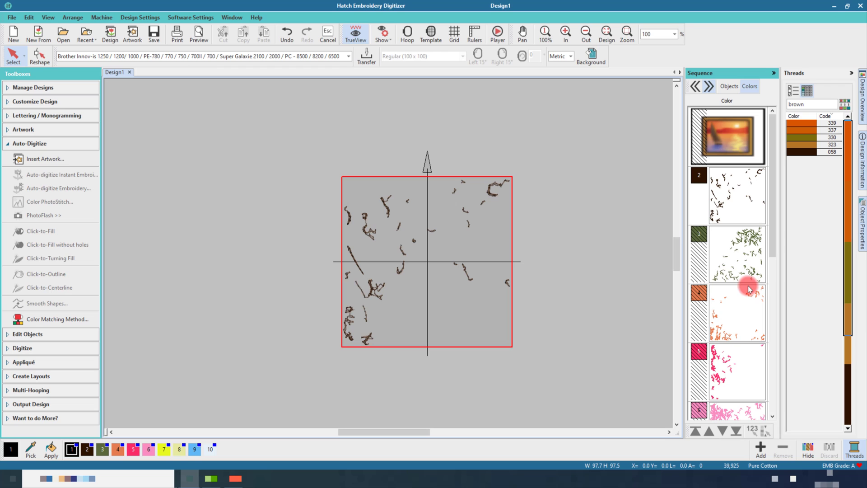
pyautogui.click(360, 35)
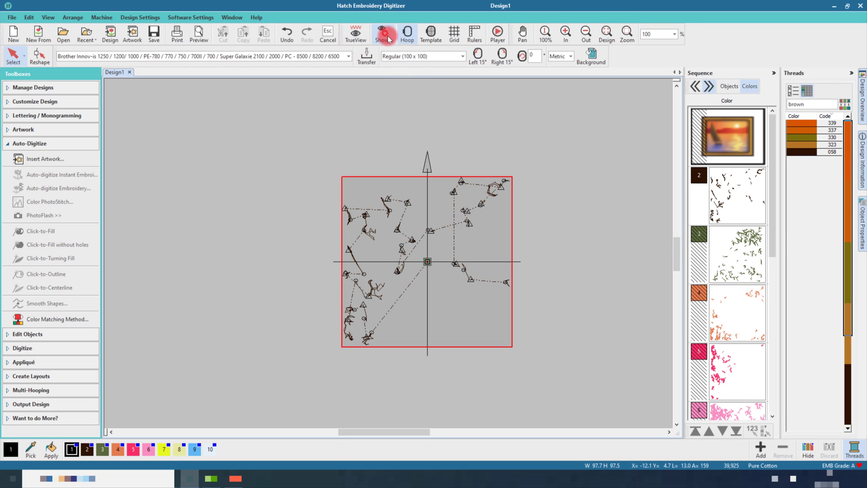
pyautogui.click(523, 38)
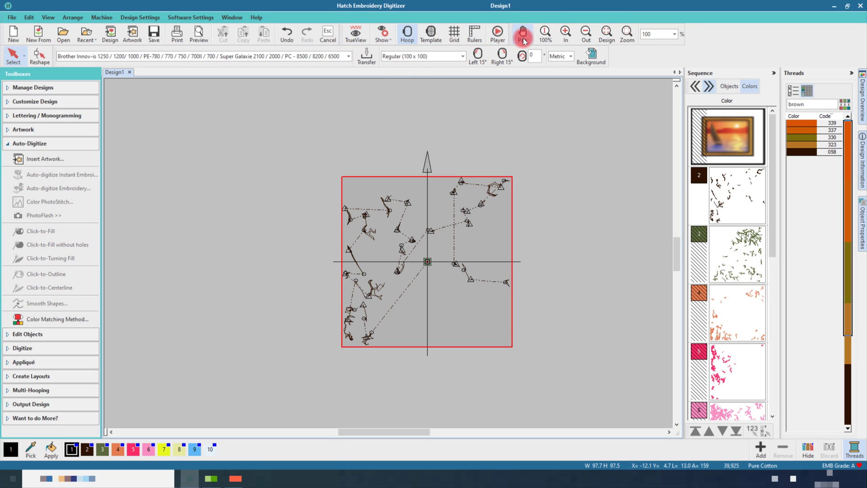
pyautogui.click(605, 35)
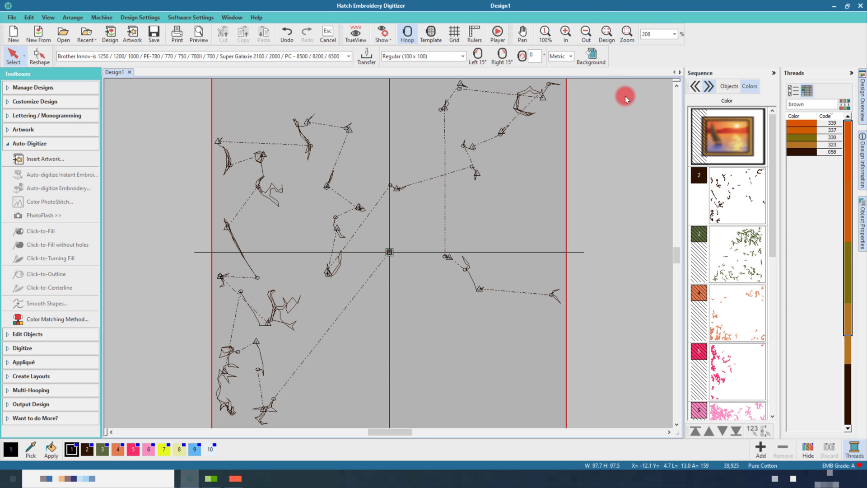
pyautogui.click(729, 86)
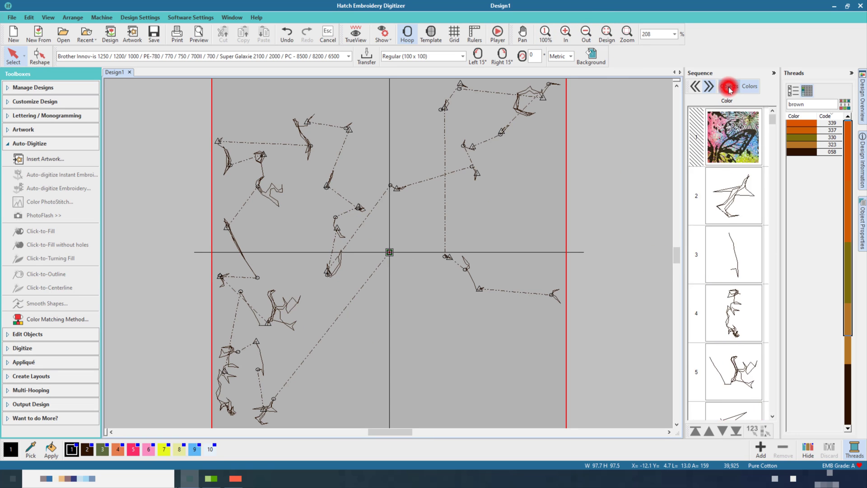
# Step: Inspect sequence objects 2 through 7 one by one
pyautogui.click(741, 213)
pyautogui.click(729, 256)
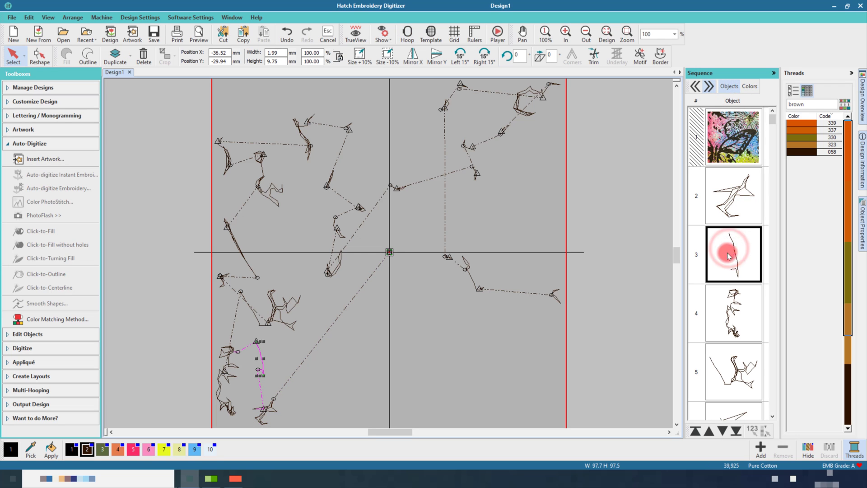
pyautogui.click(724, 315)
pyautogui.scroll(-2, 724, 313)
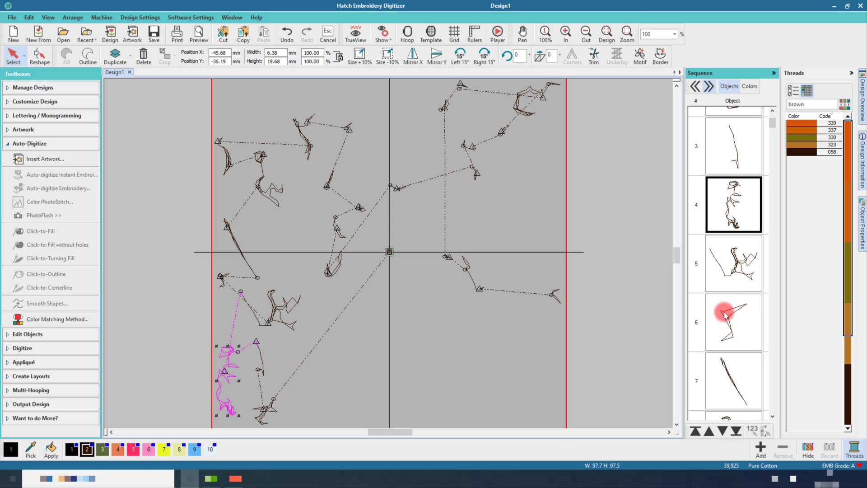
pyautogui.click(730, 278)
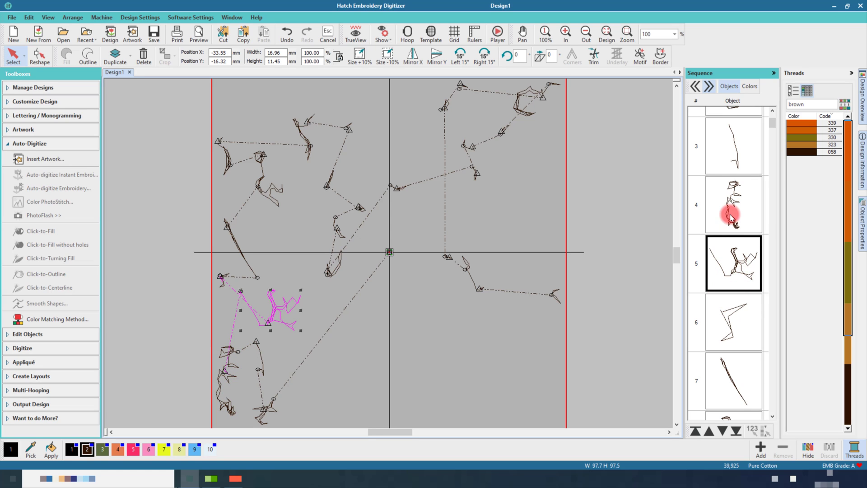
pyautogui.click(732, 158)
pyautogui.click(735, 209)
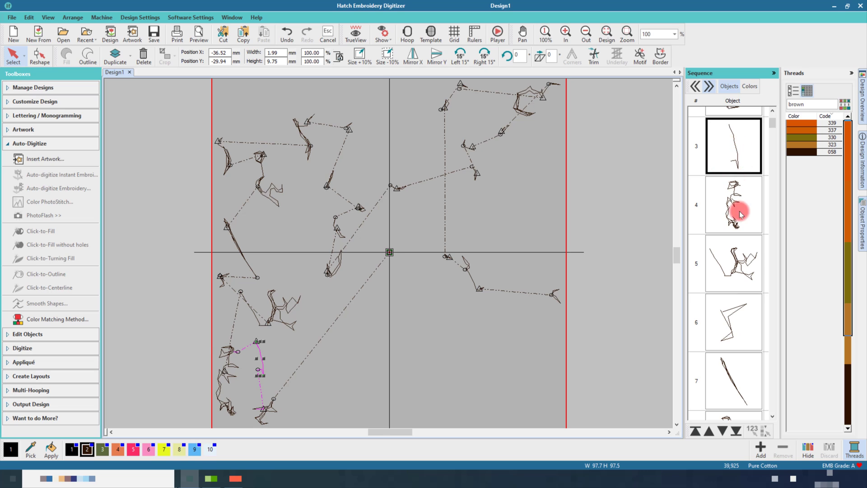
pyautogui.click(730, 256)
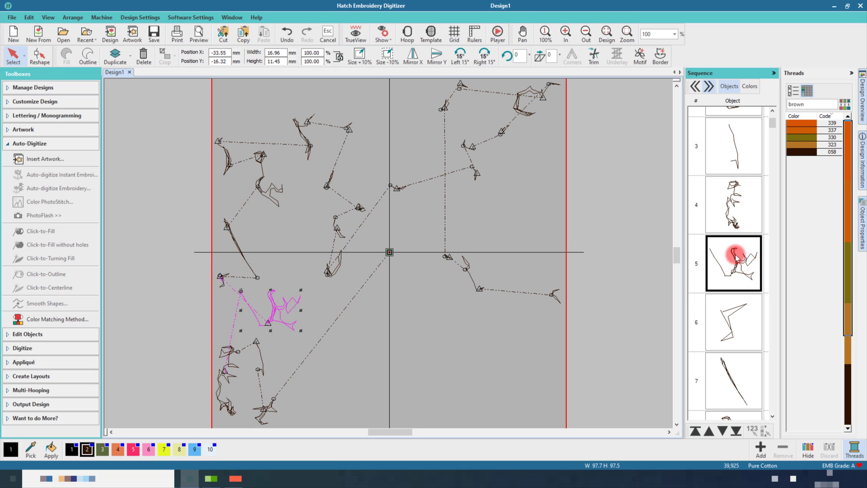
pyautogui.click(727, 312)
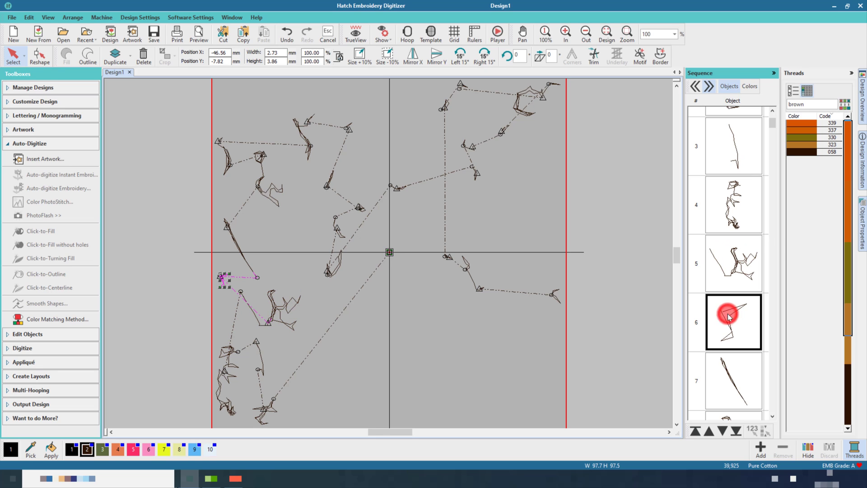
pyautogui.click(229, 296)
pyautogui.click(241, 292)
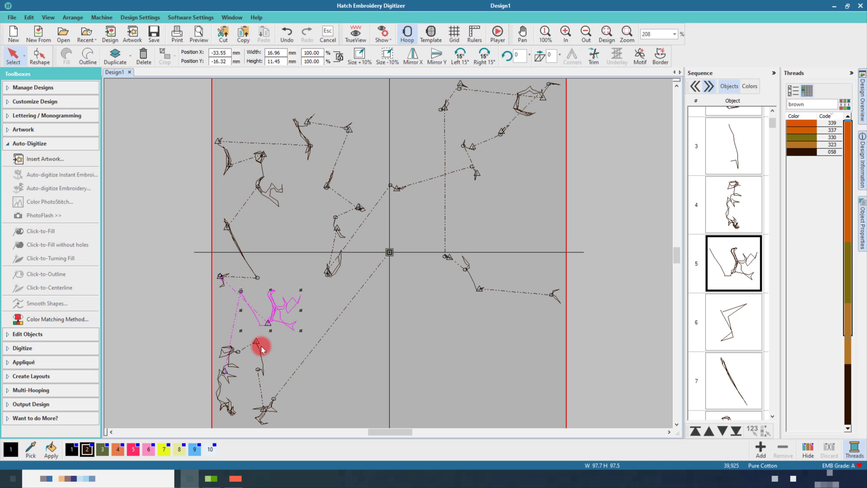
pyautogui.click(727, 319)
pyautogui.click(733, 315)
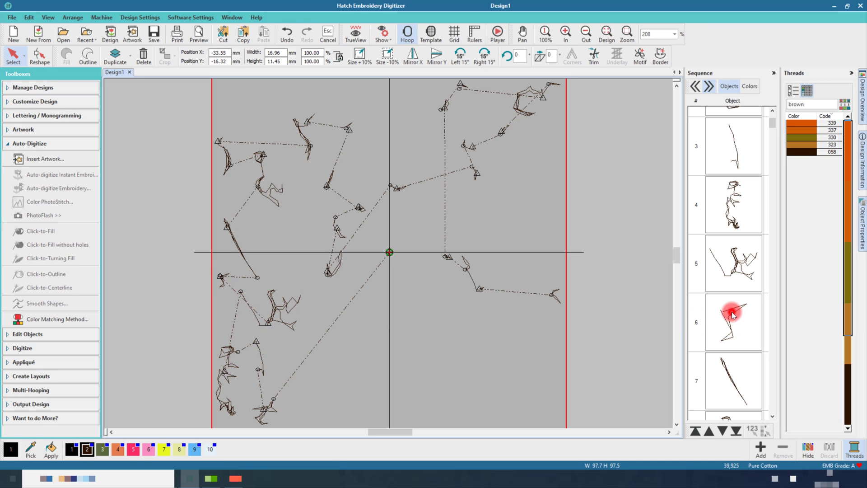
pyautogui.click(733, 368)
pyautogui.scroll(-3, 733, 368)
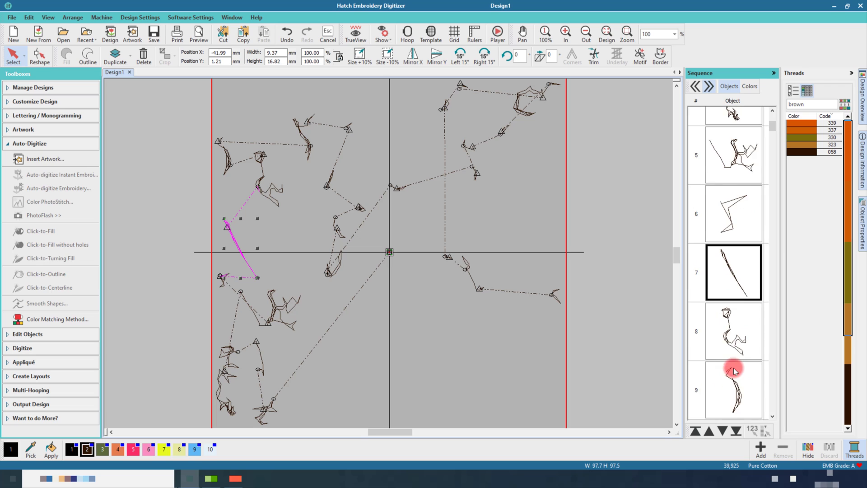
# Step: Inspect sequence objects 8 through 21 one by one
pyautogui.click(738, 290)
pyautogui.click(739, 331)
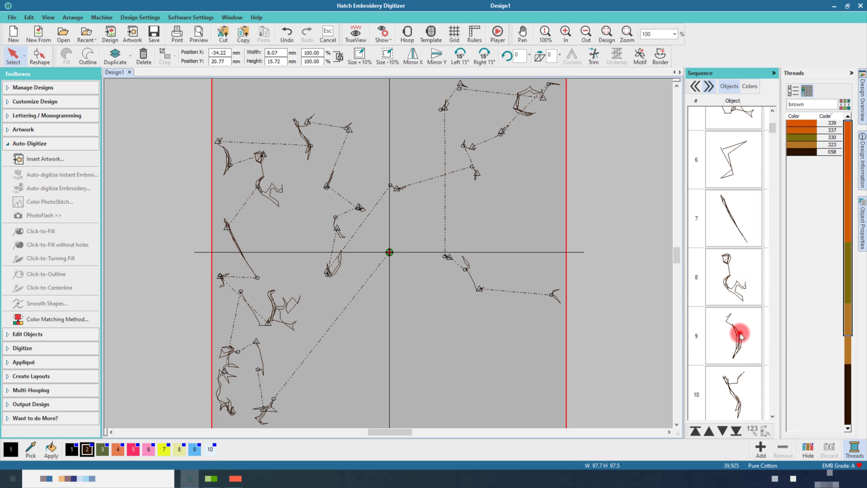
pyautogui.click(737, 385)
pyautogui.scroll(-3, 736, 349)
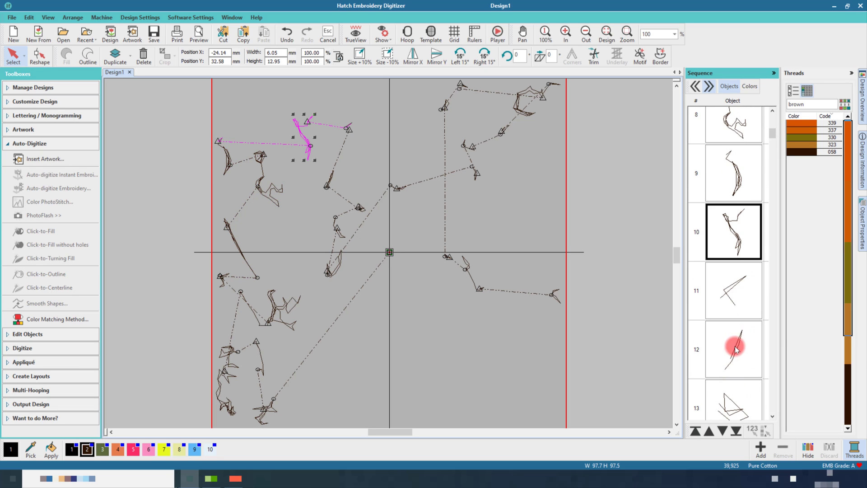
pyautogui.click(733, 295)
pyautogui.click(741, 342)
pyautogui.scroll(-1, 737, 338)
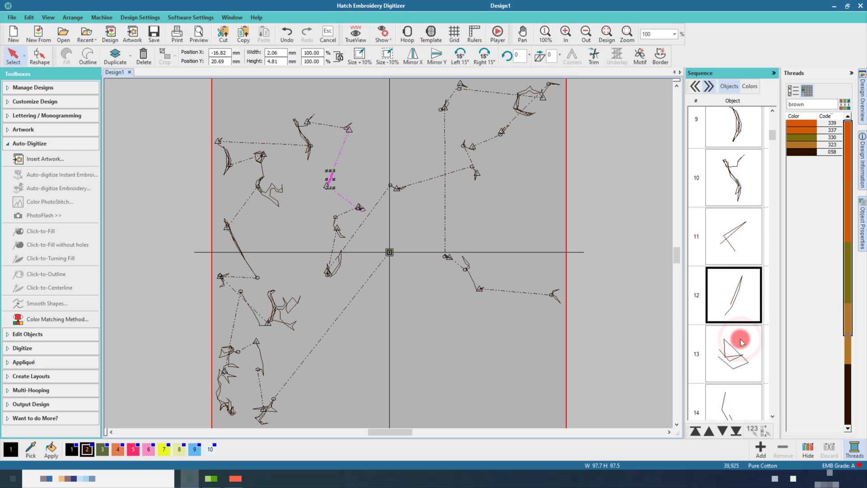
pyautogui.scroll(-1, 734, 318)
pyautogui.click(733, 300)
pyautogui.click(737, 340)
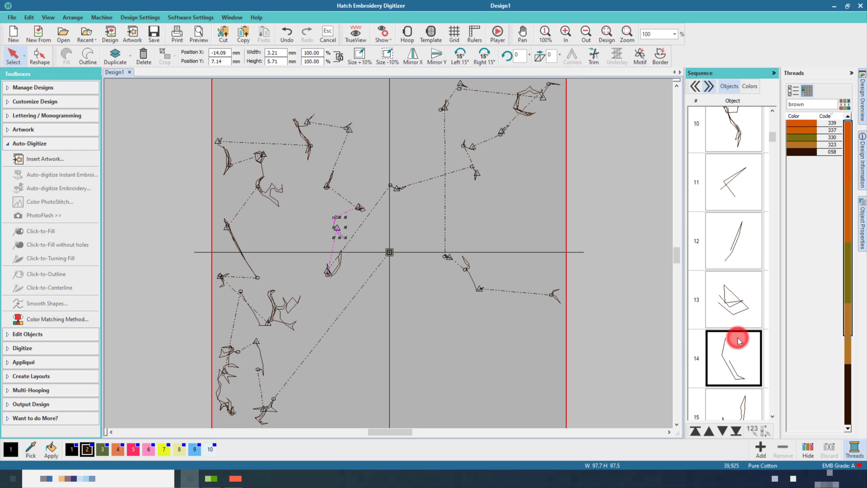
pyautogui.scroll(-1, 736, 339)
pyautogui.click(736, 346)
pyautogui.scroll(-1, 736, 353)
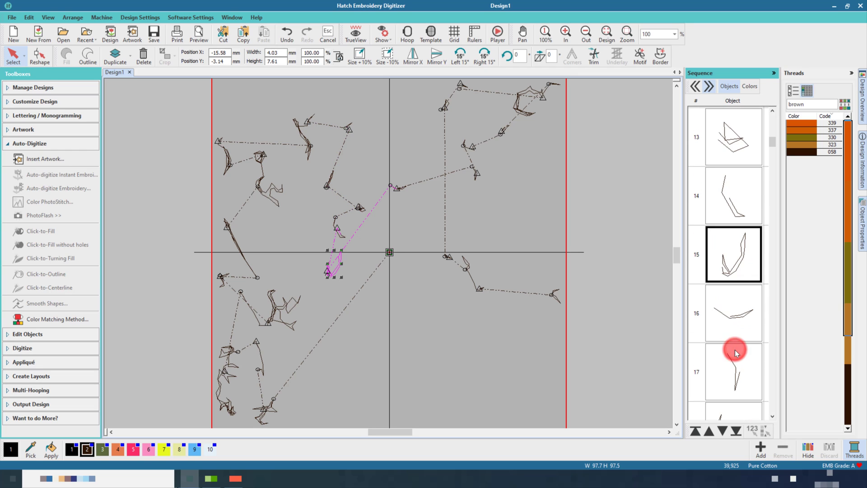
pyautogui.click(726, 316)
pyautogui.scroll(-1, 735, 331)
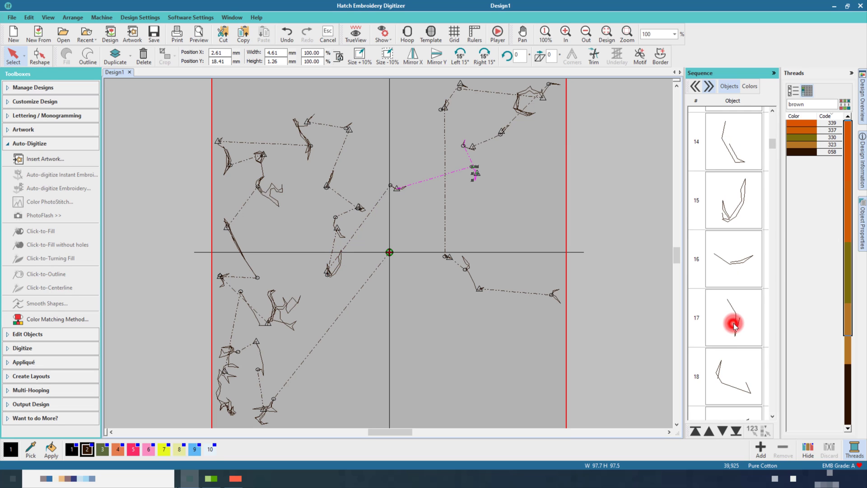
pyautogui.click(734, 328)
pyautogui.scroll(-1, 734, 327)
pyautogui.click(734, 324)
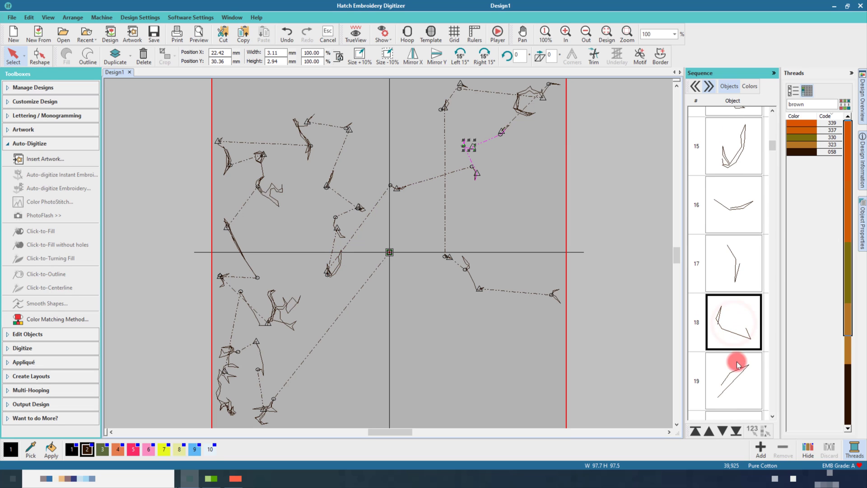
pyautogui.click(736, 361)
pyautogui.scroll(-2, 738, 353)
pyautogui.click(740, 342)
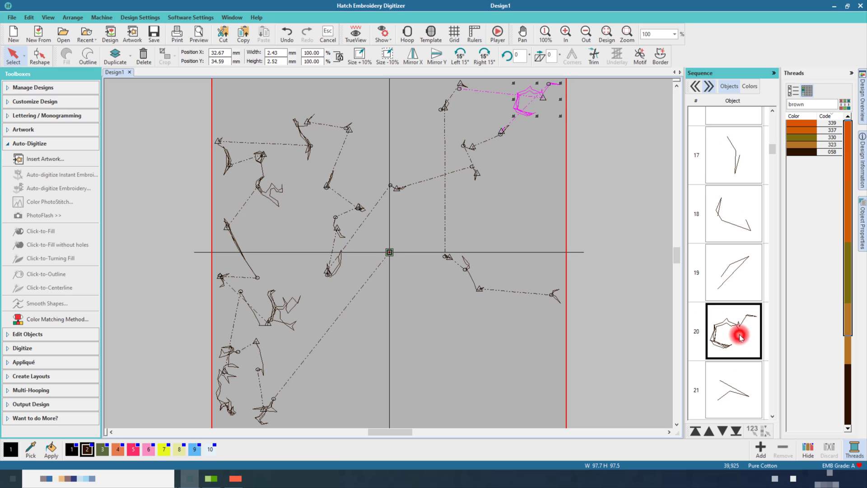
pyautogui.scroll(-1, 738, 346)
pyautogui.click(739, 347)
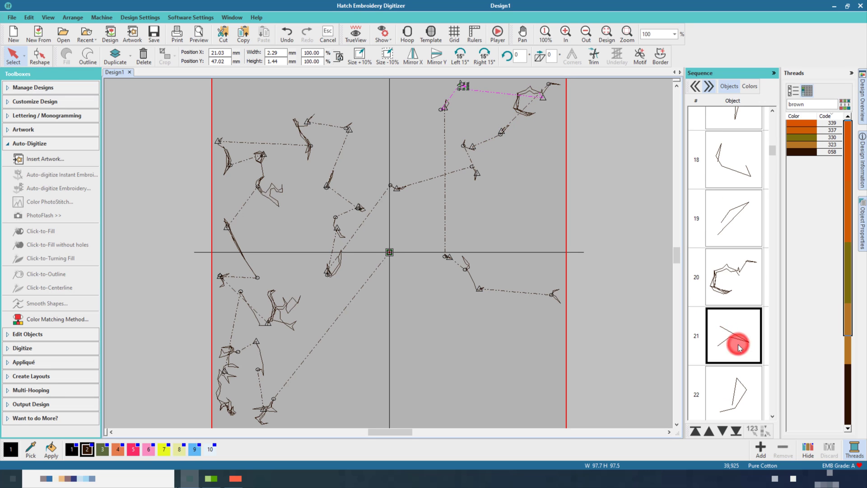
# Step: Delete stray object 22, then recheck objects 21 through 23
pyautogui.click(734, 381)
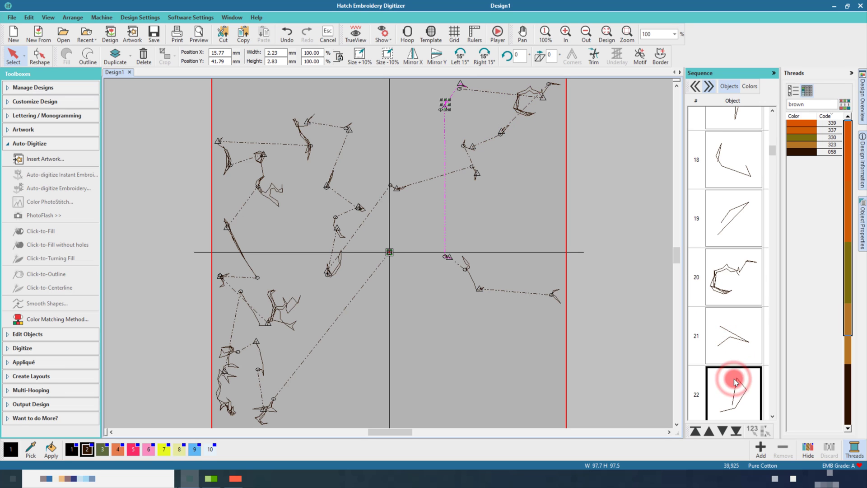
pyautogui.click(734, 347)
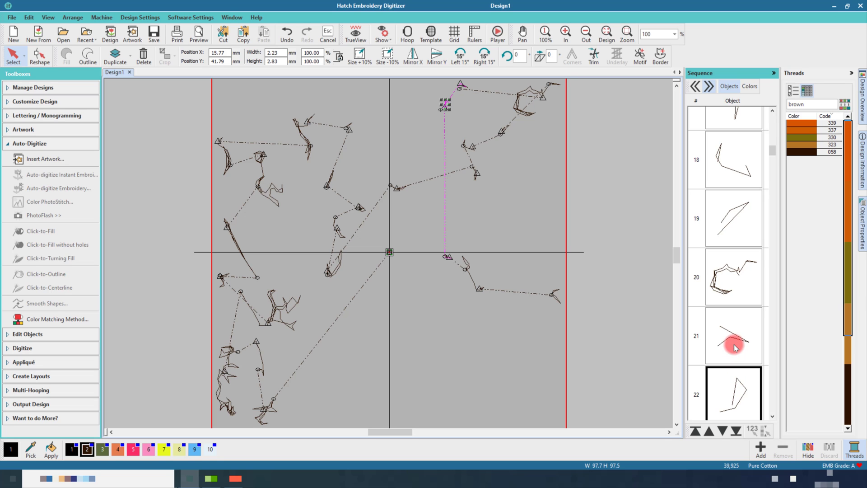
pyautogui.scroll(-1, 734, 347)
pyautogui.scroll(-2, 733, 346)
pyautogui.scroll(-1, 734, 346)
pyautogui.scroll(-1, 734, 346)
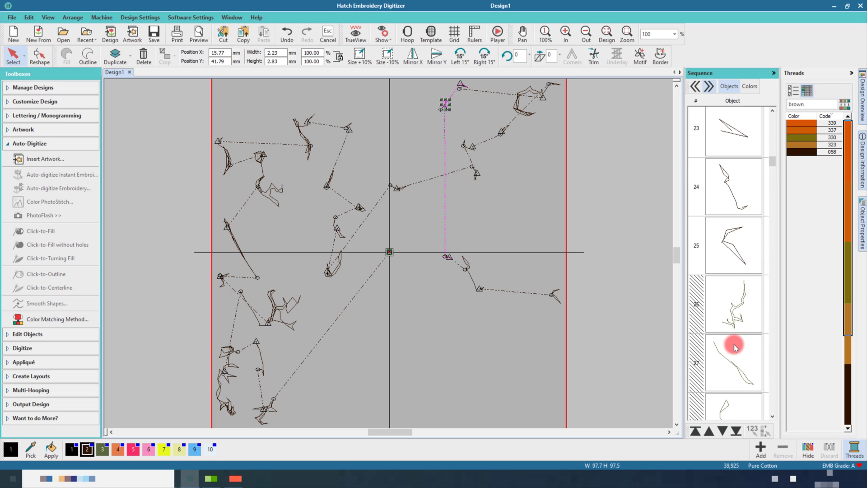
pyautogui.scroll(1, 734, 345)
pyautogui.scroll(2, 734, 346)
pyautogui.scroll(2, 735, 345)
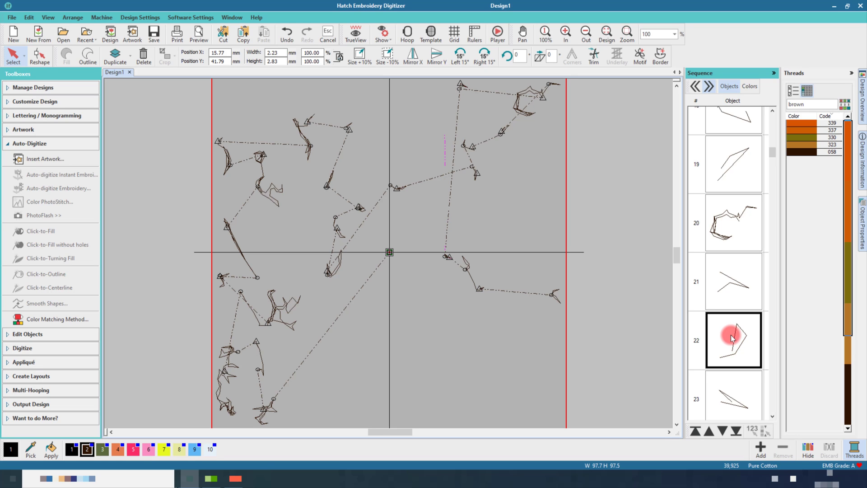
pyautogui.press('Delete')
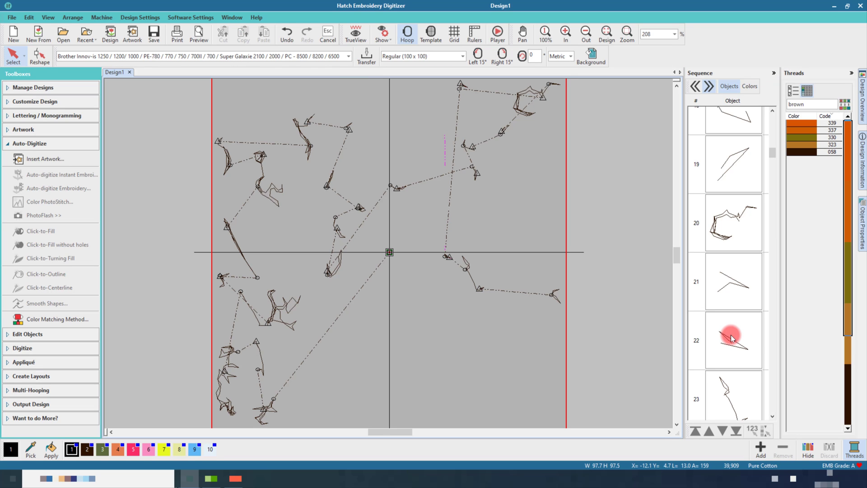
pyautogui.click(731, 349)
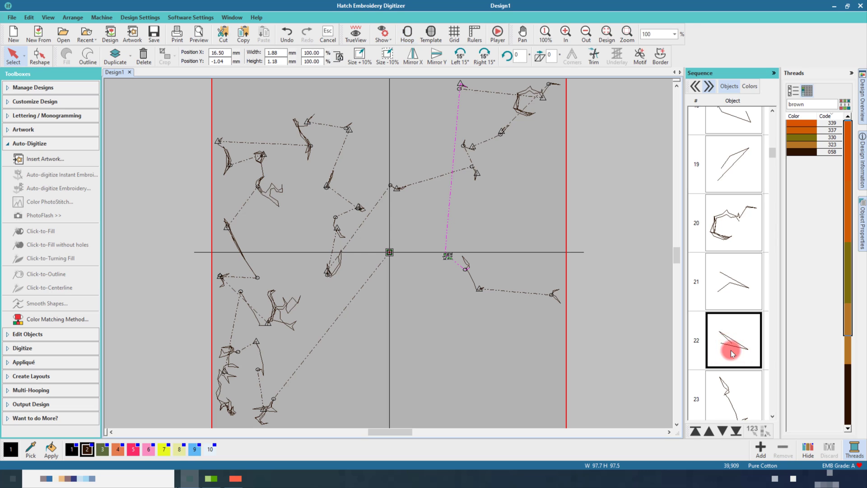
pyautogui.click(730, 301)
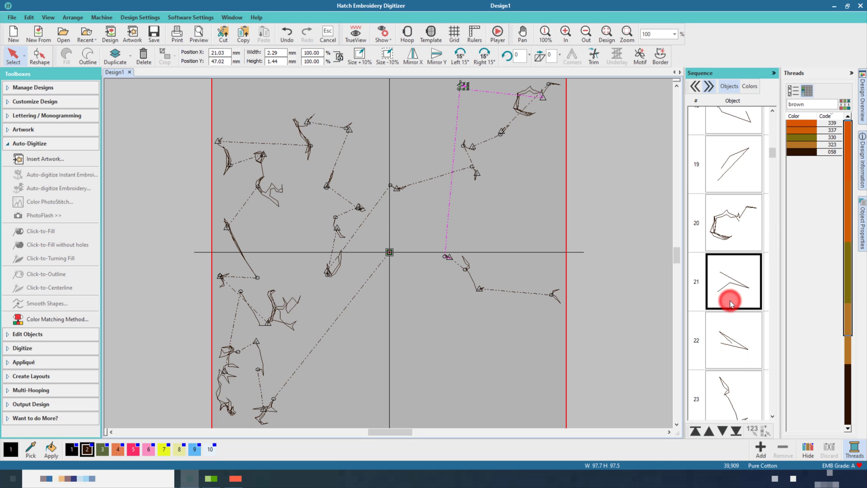
pyautogui.click(728, 340)
pyautogui.click(724, 386)
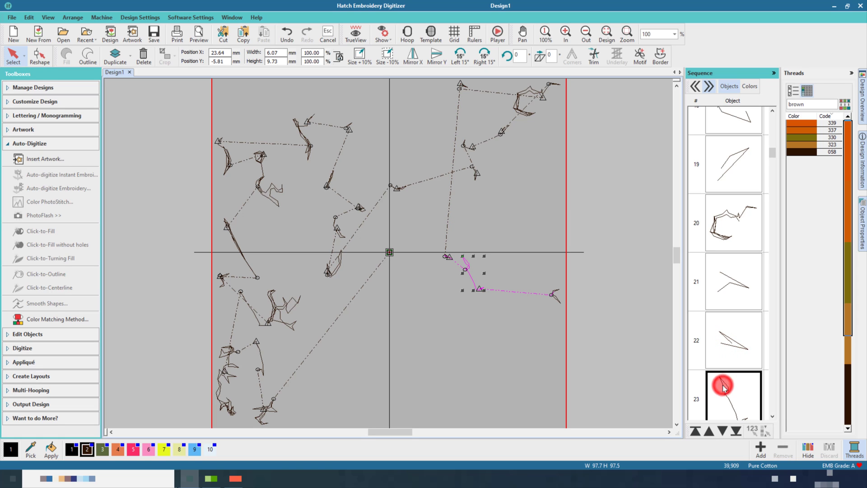
pyautogui.scroll(-2, 741, 381)
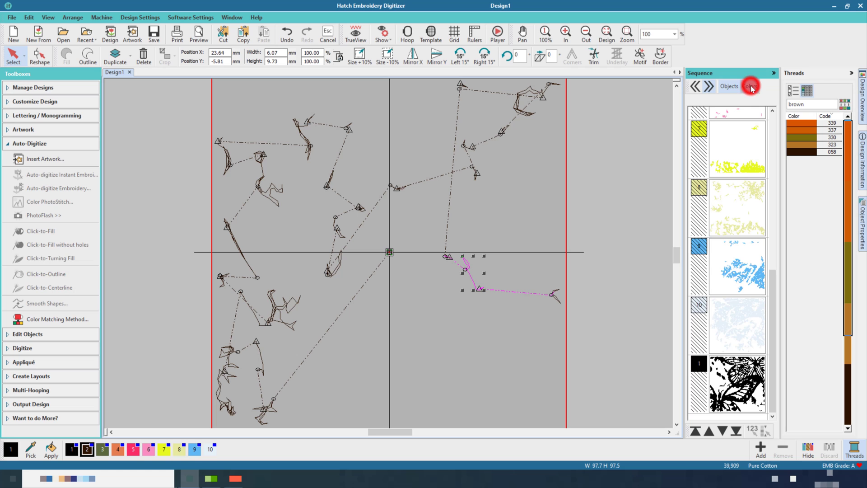
# Step: Unhide all hidden objects from the colour 7 group's menu
pyautogui.click(737, 155)
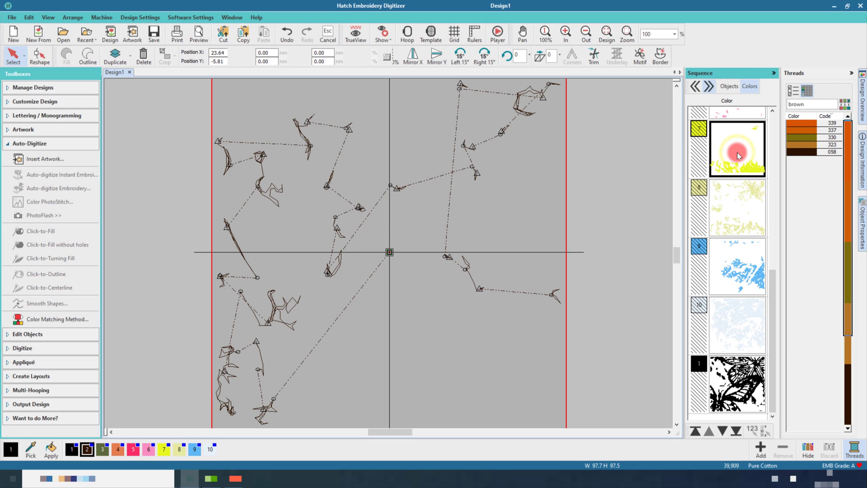
pyautogui.rightClick(737, 155)
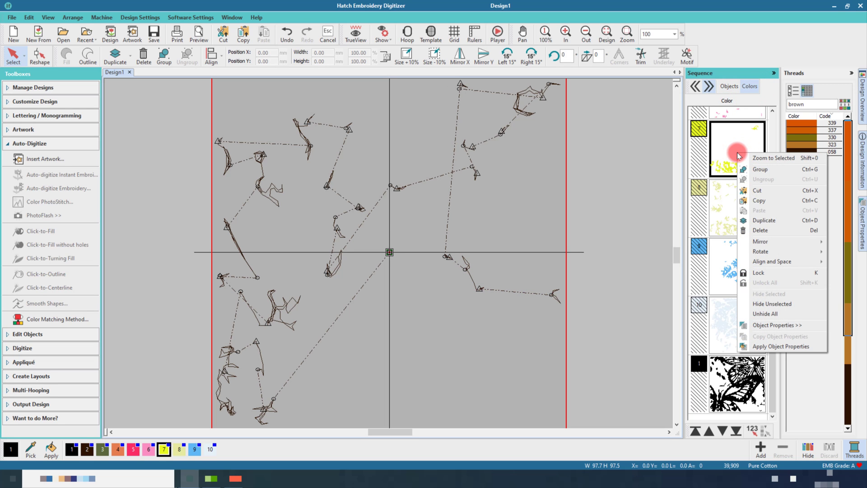
pyautogui.click(758, 314)
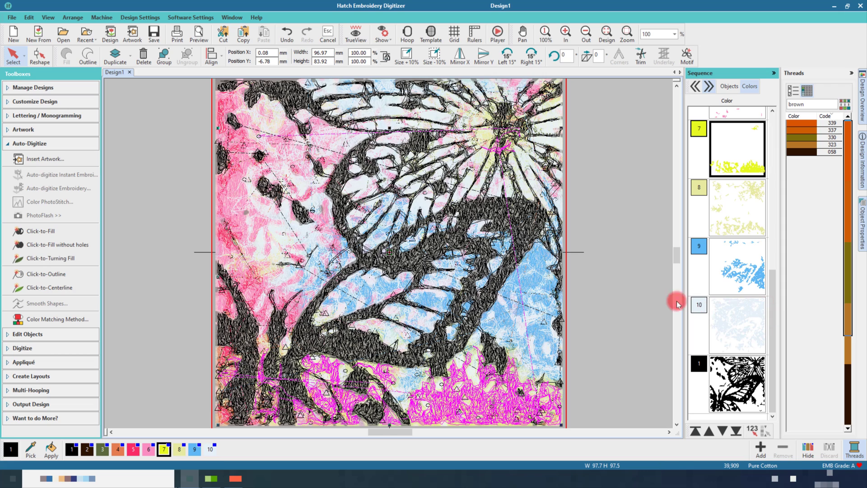
pyautogui.moveTo(774, 284); pyautogui.dragTo(770, 139)
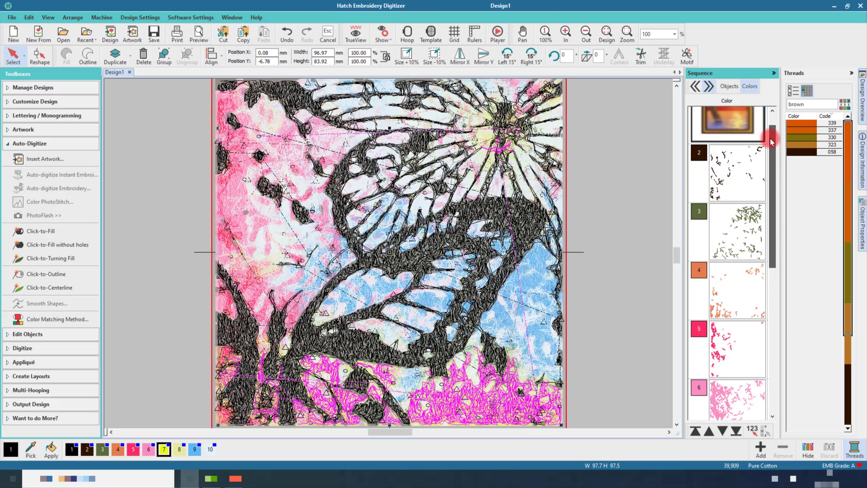
# Step: Select all colour blocks except olive-green colour 3 and hide them
pyautogui.click(745, 239)
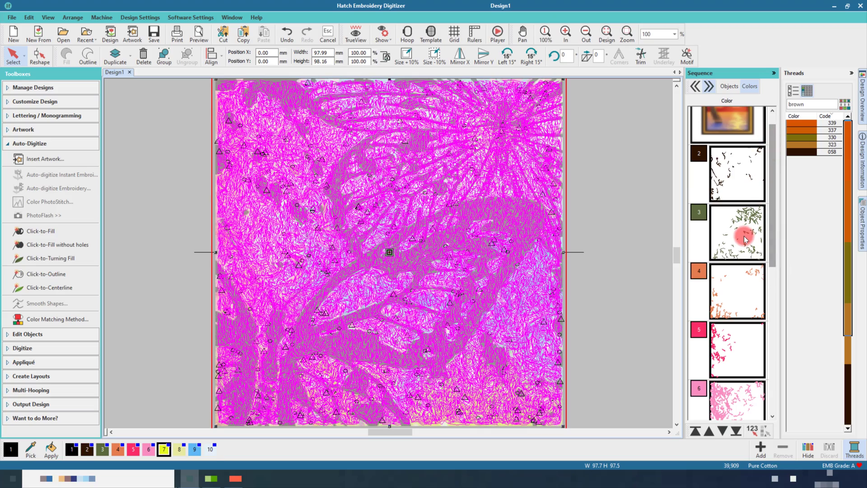
pyautogui.click(744, 237)
pyautogui.click(722, 161)
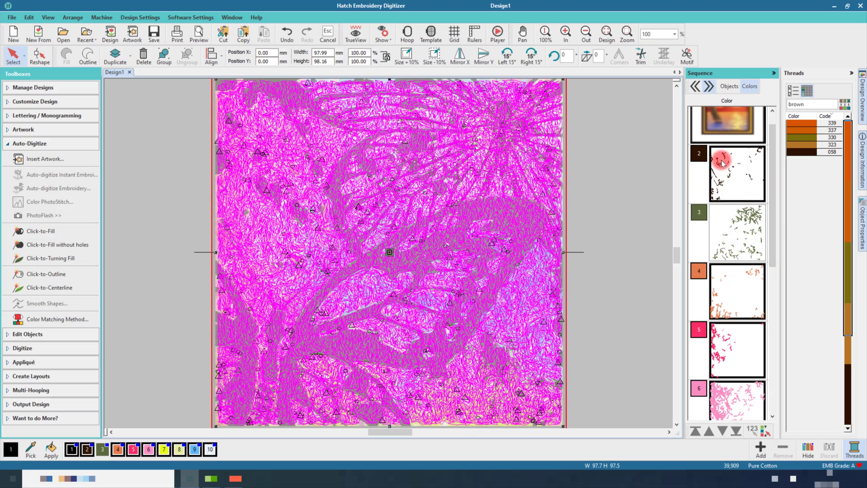
pyautogui.rightClick(722, 161)
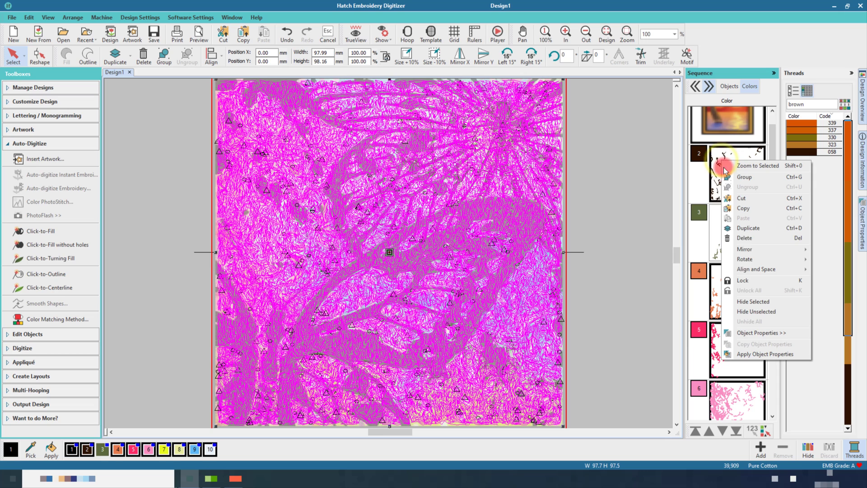
pyautogui.click(746, 305)
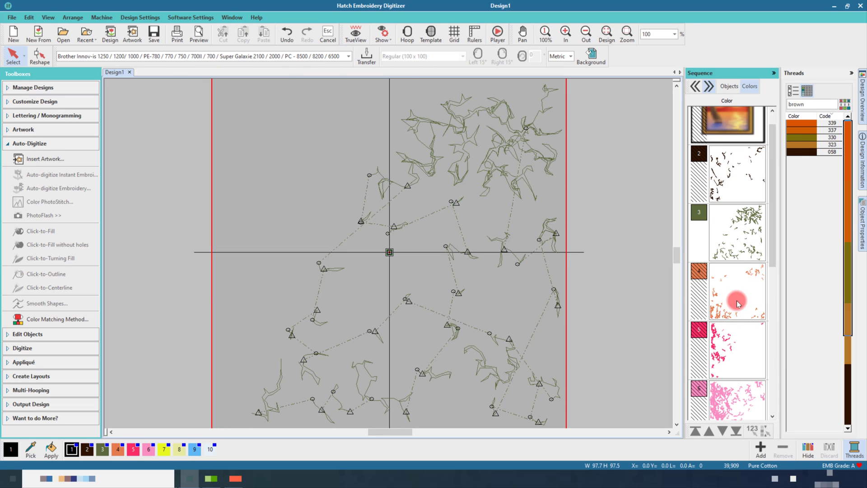
# Step: List individual objects and inspect objects 2–4 plus olive pieces on the canvas
pyautogui.click(741, 113)
pyautogui.click(730, 87)
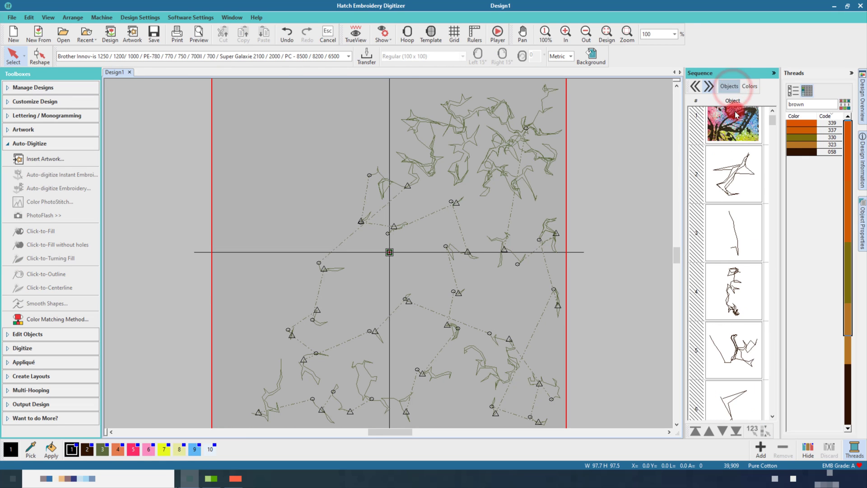
pyautogui.click(741, 178)
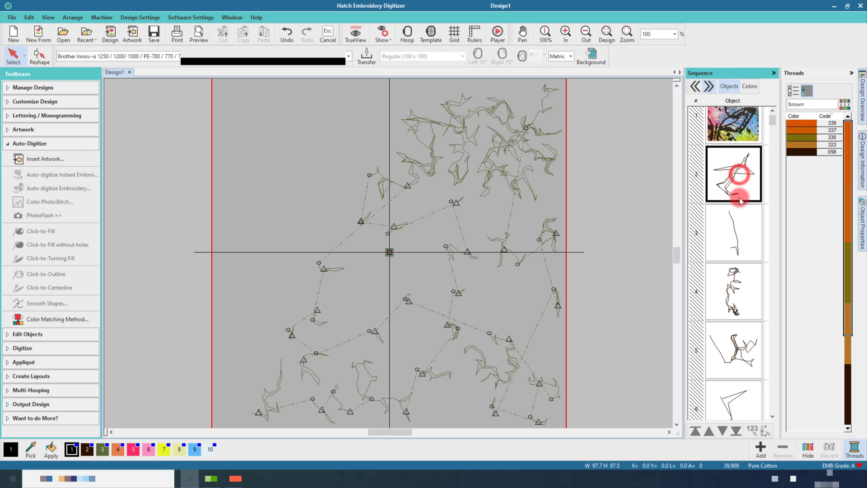
pyautogui.click(741, 235)
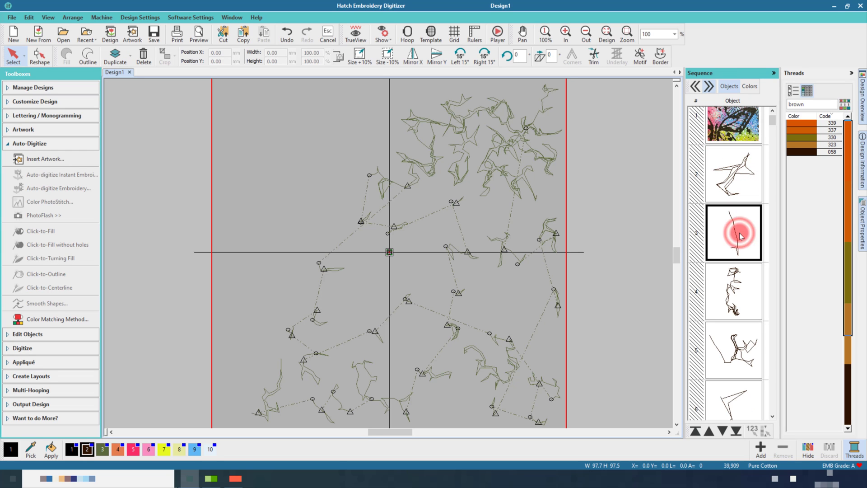
pyautogui.click(732, 293)
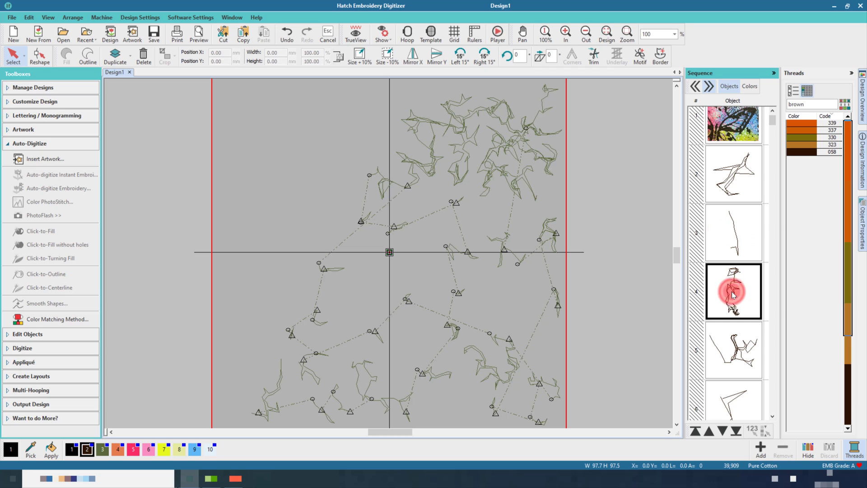
pyautogui.click(548, 95)
pyautogui.click(406, 190)
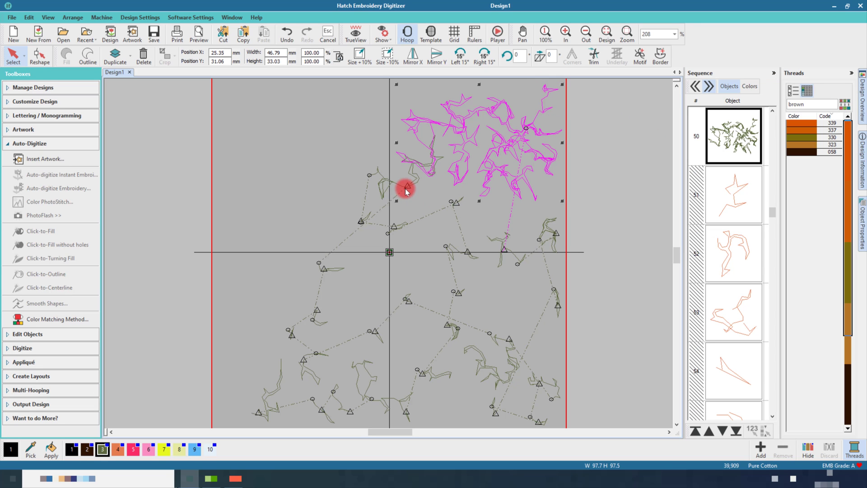
pyautogui.click(391, 187)
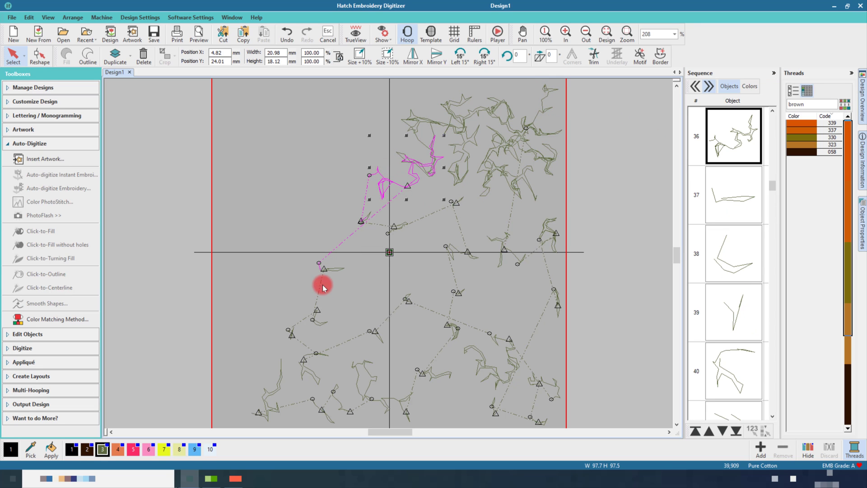
pyautogui.scroll(1, 740, 193)
pyautogui.scroll(1, 740, 193)
pyautogui.scroll(1, 740, 194)
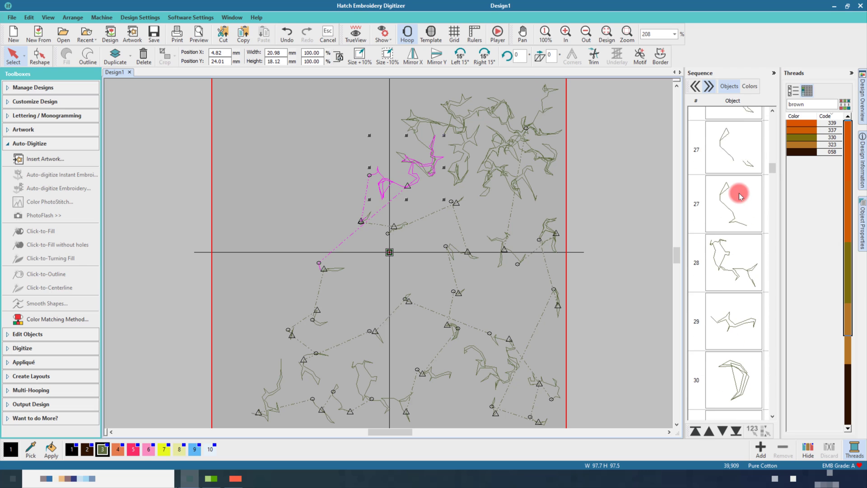
pyautogui.scroll(1, 739, 193)
# Step: Step through olive-green objects 25 to 37 one at a time
pyautogui.click(739, 193)
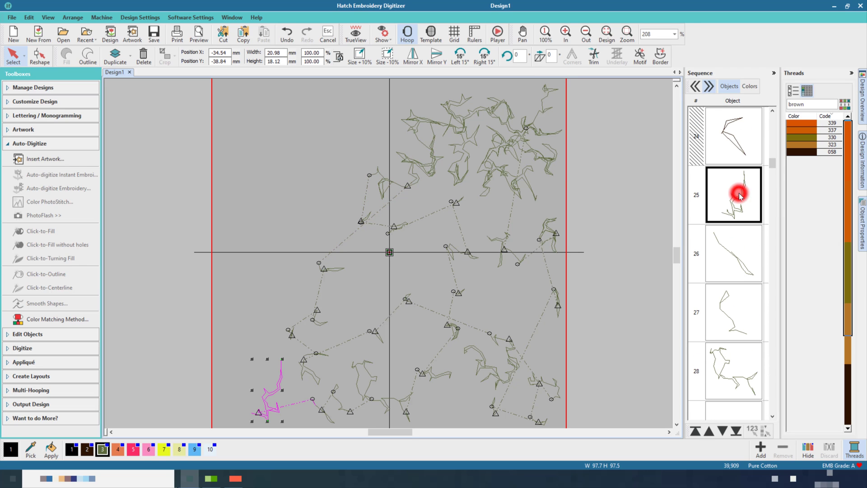
pyautogui.click(732, 247)
pyautogui.click(731, 312)
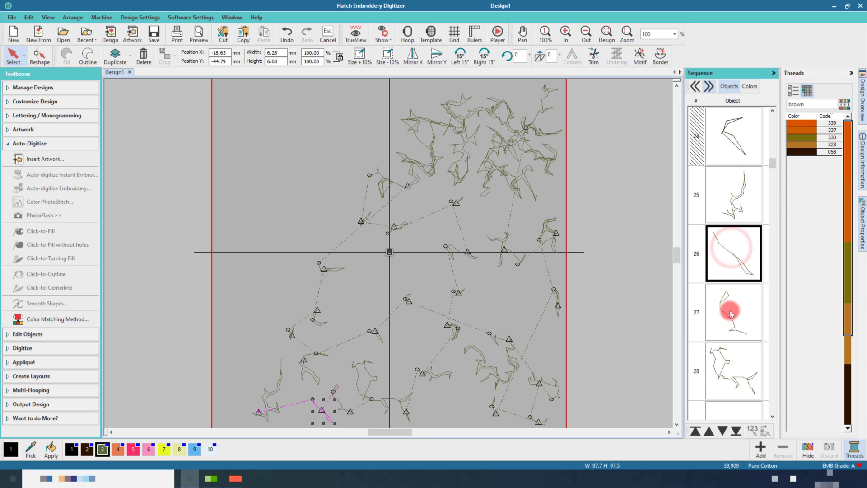
pyautogui.click(738, 359)
pyautogui.scroll(-1, 738, 359)
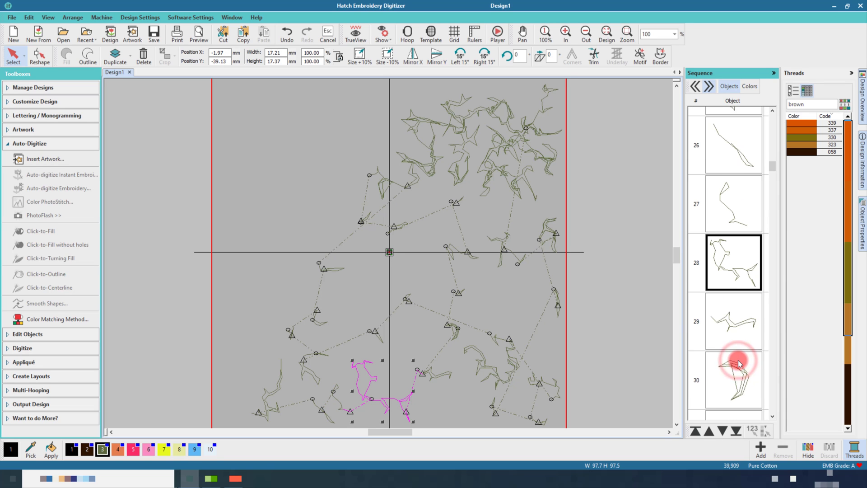
pyautogui.scroll(-1, 736, 351)
pyautogui.click(733, 272)
pyautogui.scroll(-1, 735, 278)
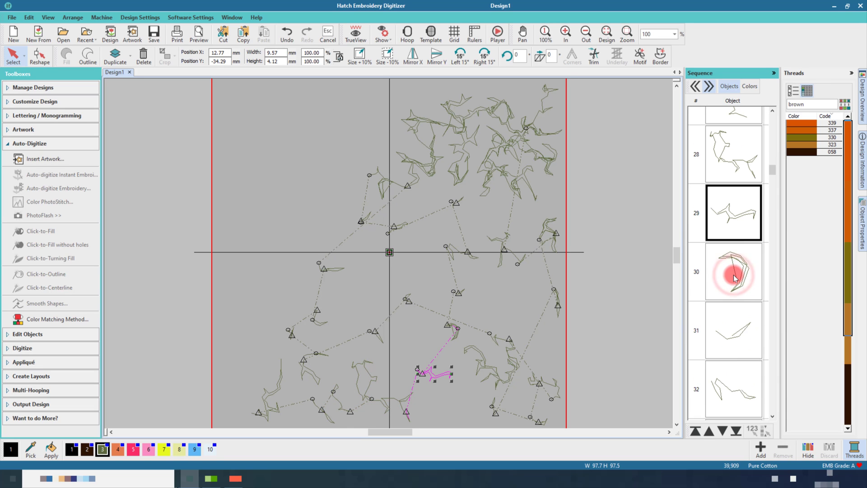
pyautogui.click(734, 276)
pyautogui.scroll(-1, 734, 277)
pyautogui.click(734, 277)
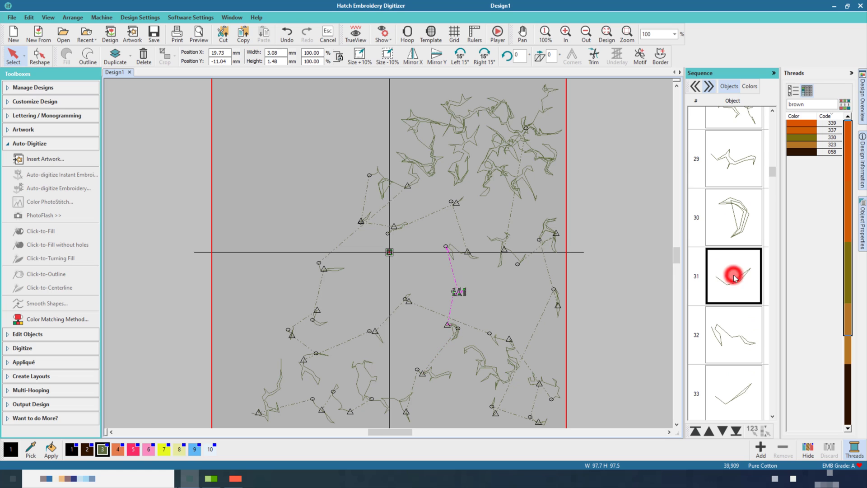
pyautogui.scroll(-1, 734, 277)
pyautogui.click(734, 279)
pyautogui.scroll(-1, 734, 279)
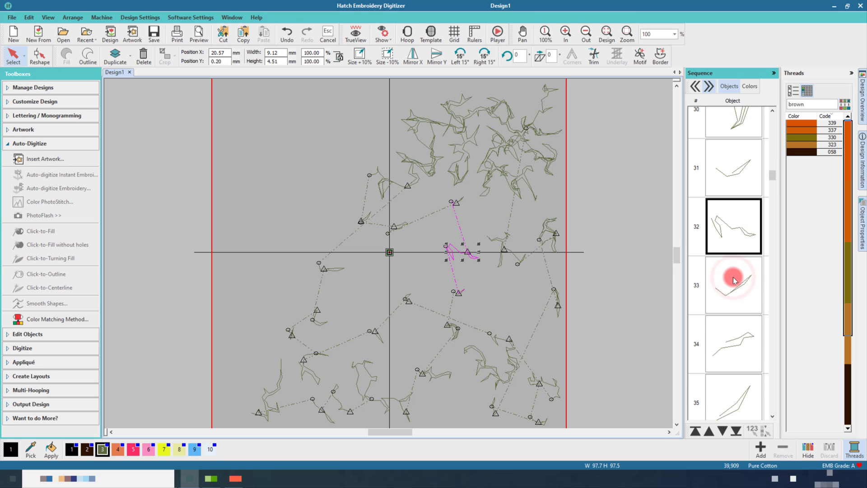
pyautogui.click(734, 280)
pyautogui.scroll(-1, 734, 282)
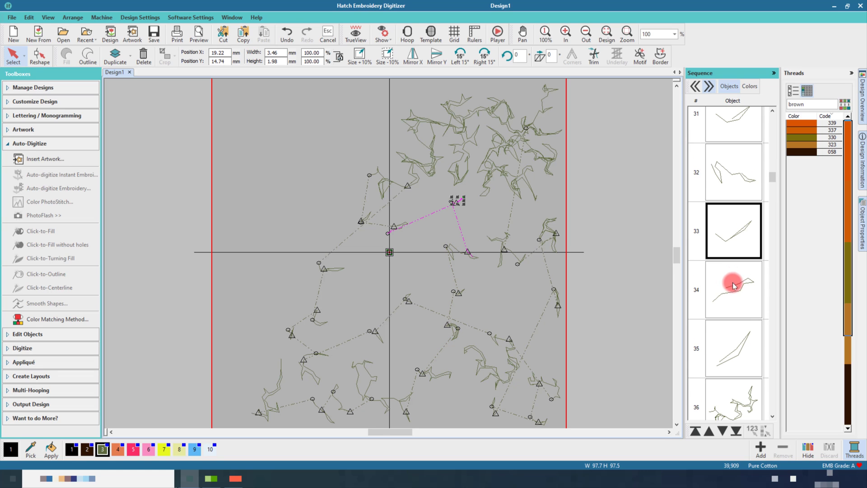
pyautogui.click(733, 295)
pyautogui.click(734, 335)
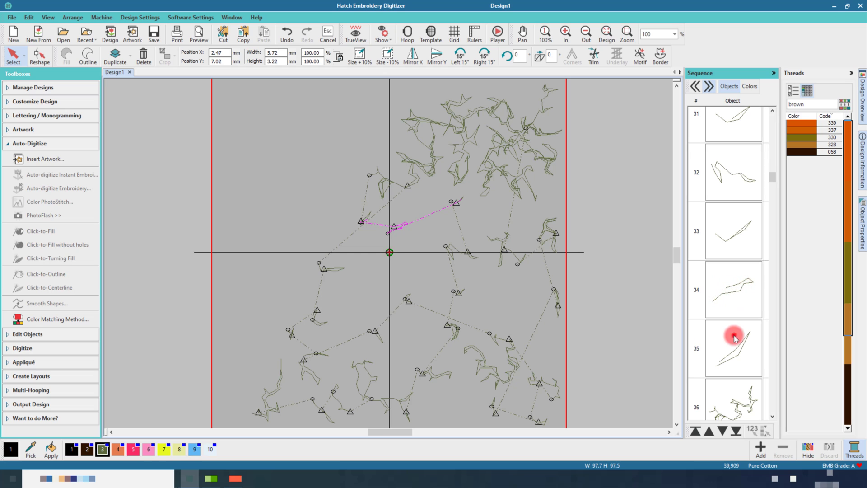
pyautogui.scroll(-1, 734, 337)
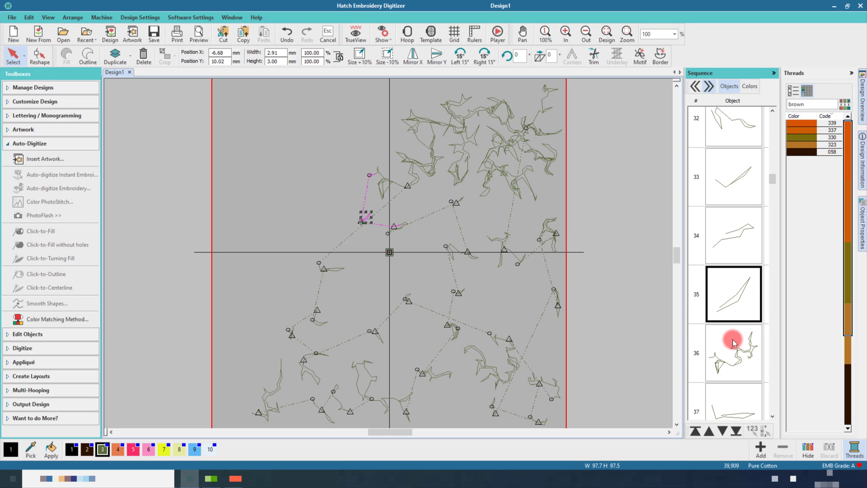
pyautogui.click(734, 342)
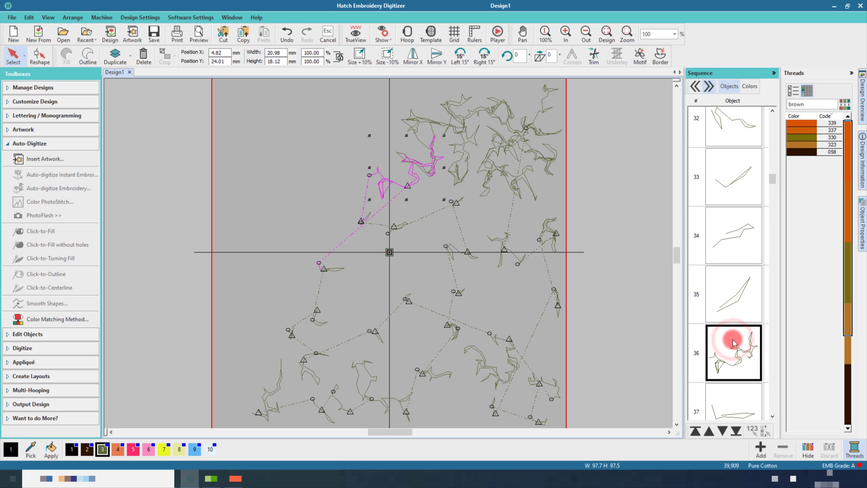
pyautogui.scroll(-1, 733, 342)
pyautogui.scroll(-1, 732, 343)
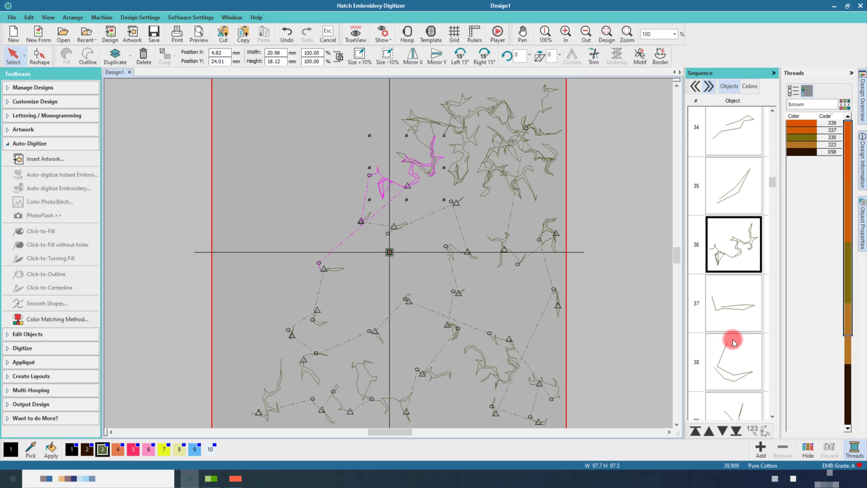
pyautogui.click(738, 313)
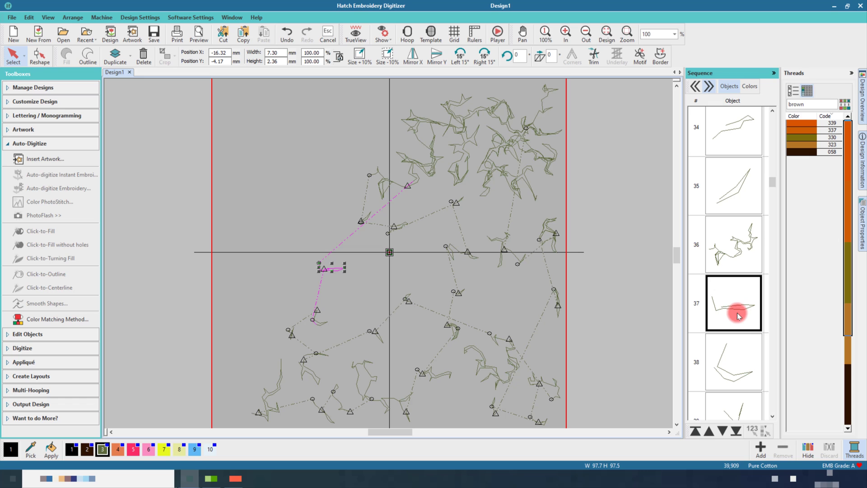
# Step: Back in the Colors list, unhide all colour blocks and select every object
pyautogui.click(754, 87)
pyautogui.scroll(2, 738, 189)
pyautogui.scroll(2, 737, 189)
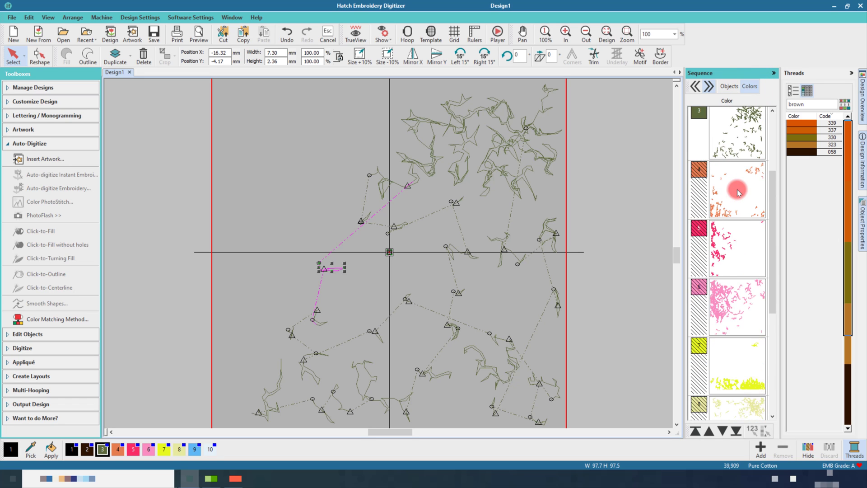
pyautogui.scroll(2, 738, 189)
pyautogui.rightClick(732, 251)
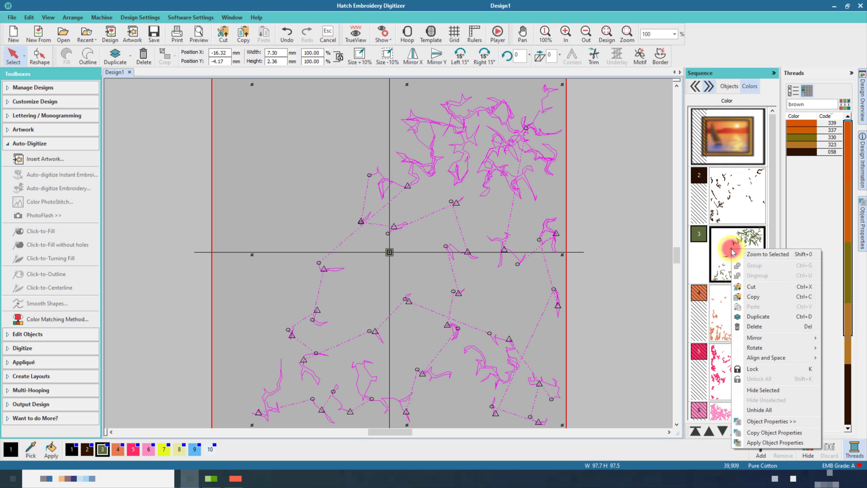
pyautogui.click(754, 408)
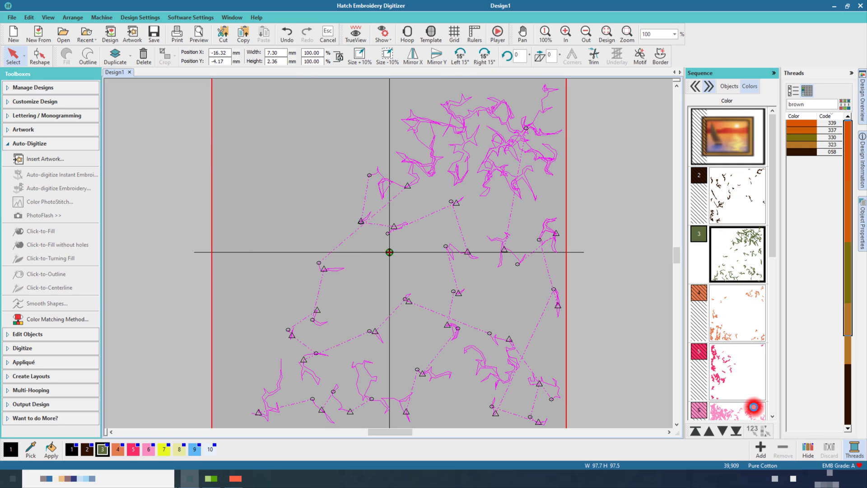
pyautogui.click(743, 320)
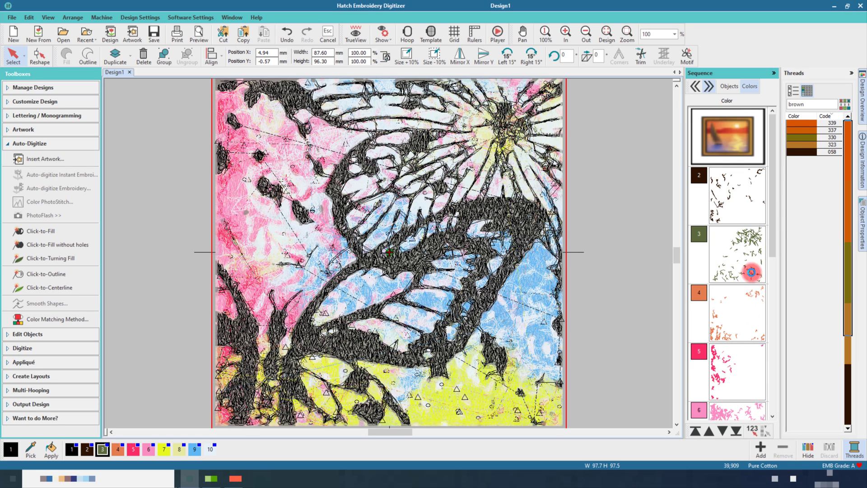
pyautogui.hotkey('ctrl', 'a')
pyautogui.moveTo(773, 164); pyautogui.dragTo(763, 335)
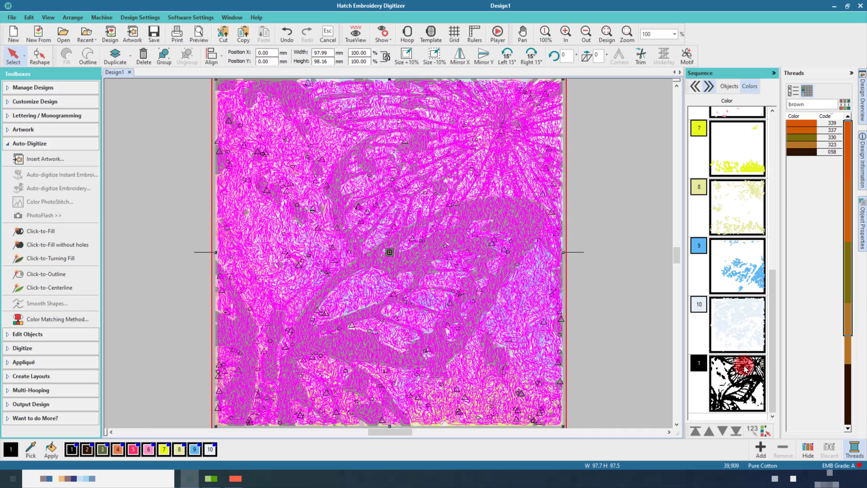
pyautogui.rightClick(744, 315)
pyautogui.click(765, 255)
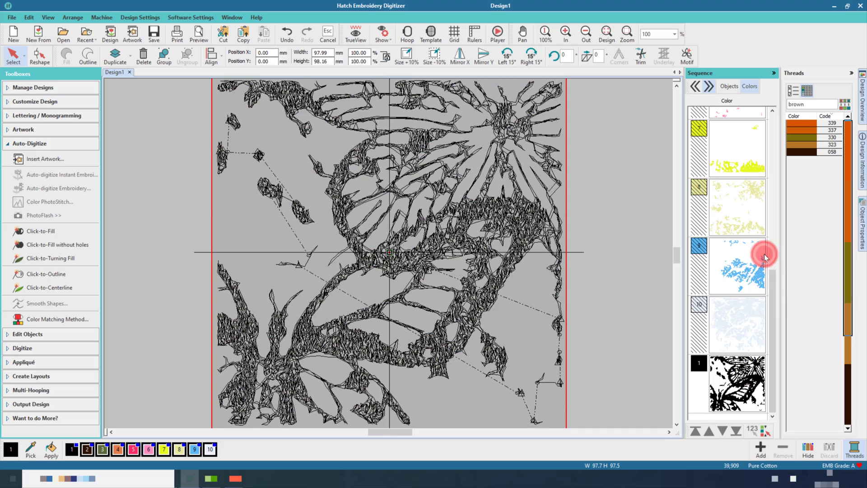
pyautogui.press('Escape')
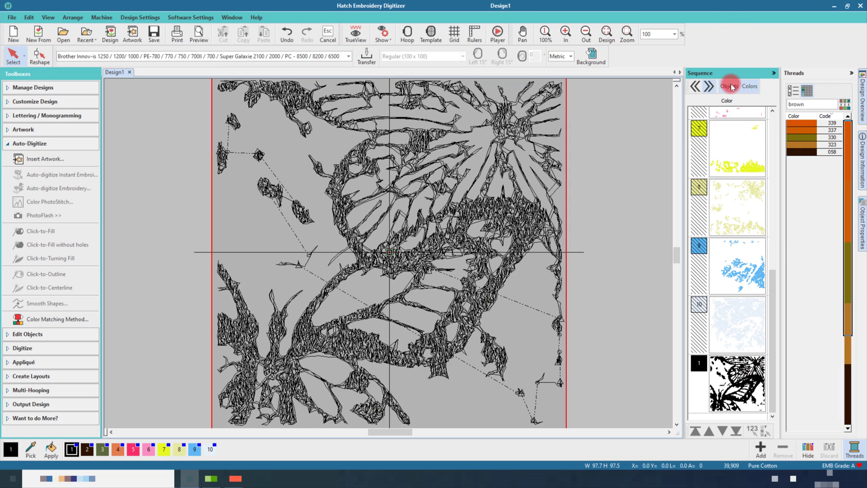
pyautogui.click(731, 86)
pyautogui.scroll(-3, 731, 250)
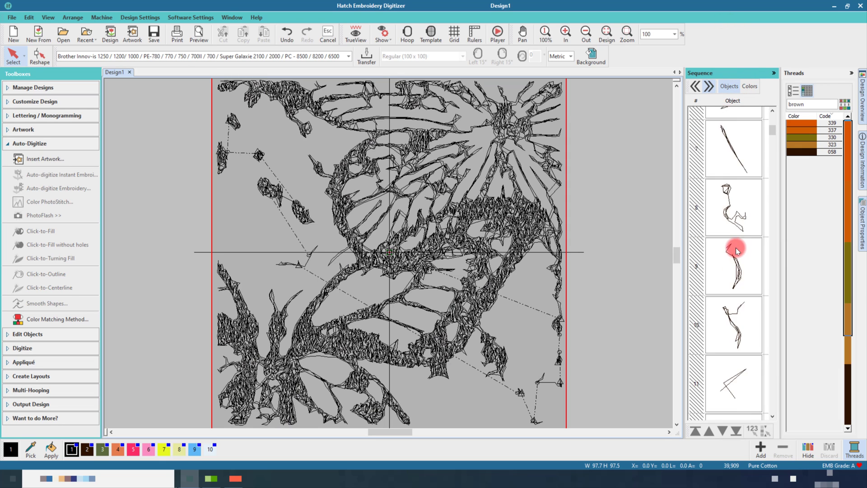
pyautogui.scroll(-3, 731, 249)
pyautogui.moveTo(767, 152); pyautogui.dragTo(779, 400)
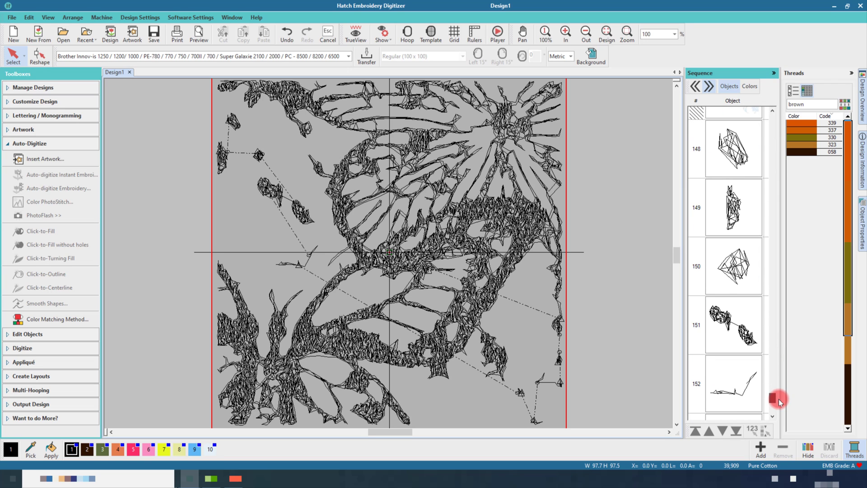
pyautogui.click(736, 162)
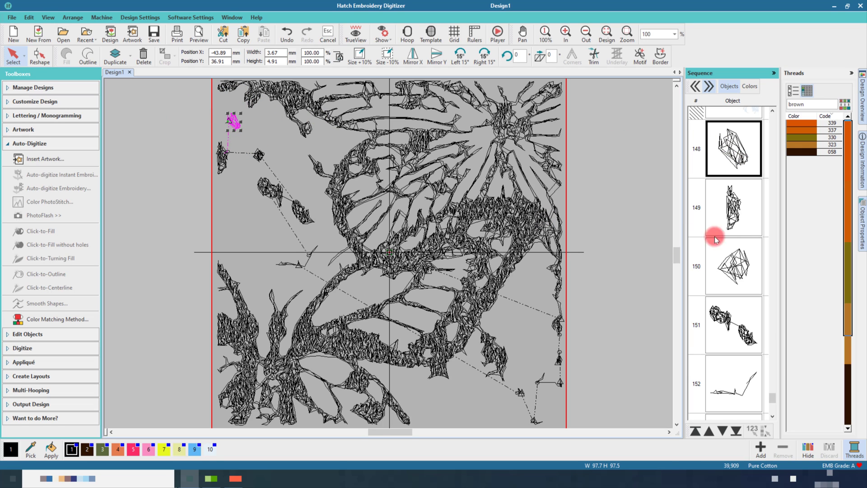
pyautogui.click(740, 202)
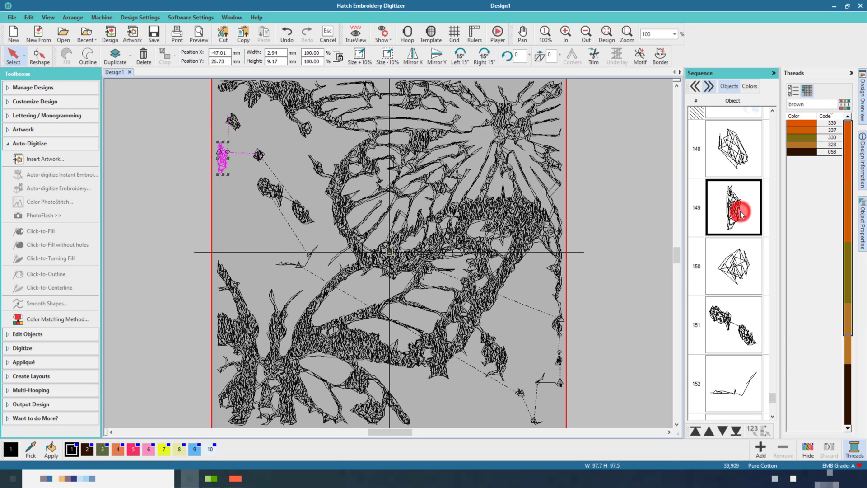
pyautogui.click(740, 267)
pyautogui.click(733, 270)
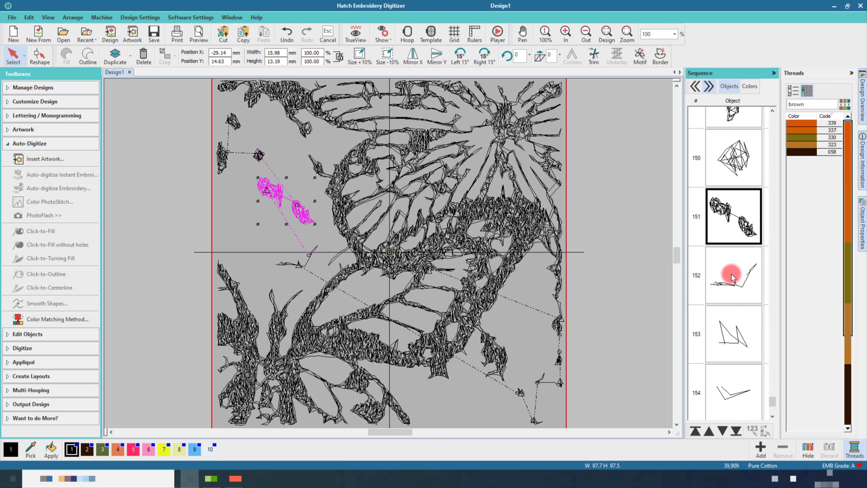
# Step: Delete stray object 152 and select the object that follows it
pyautogui.click(731, 274)
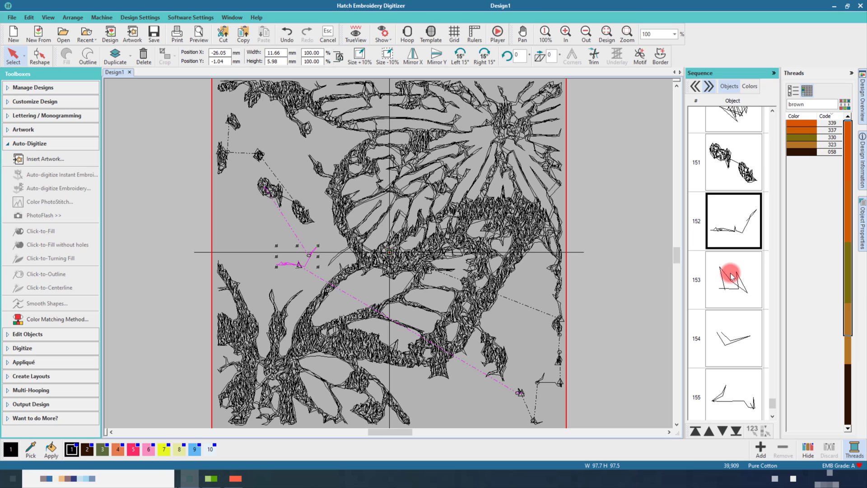
pyautogui.press('Delete')
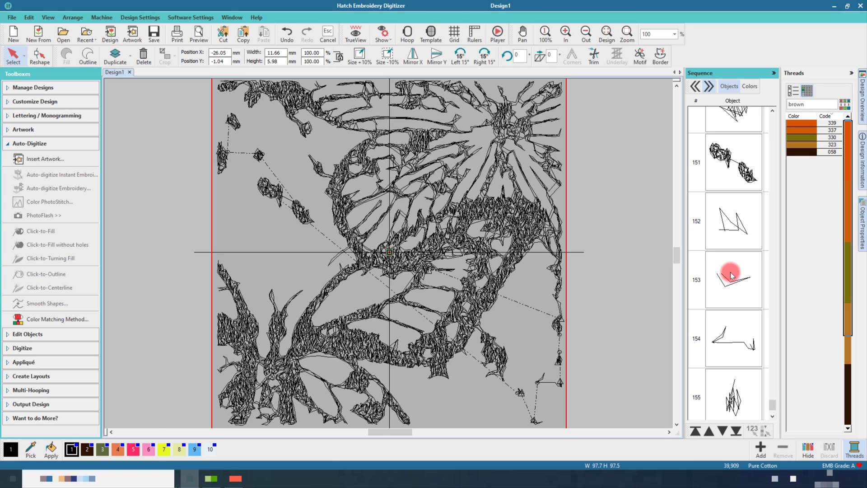
pyautogui.click(731, 273)
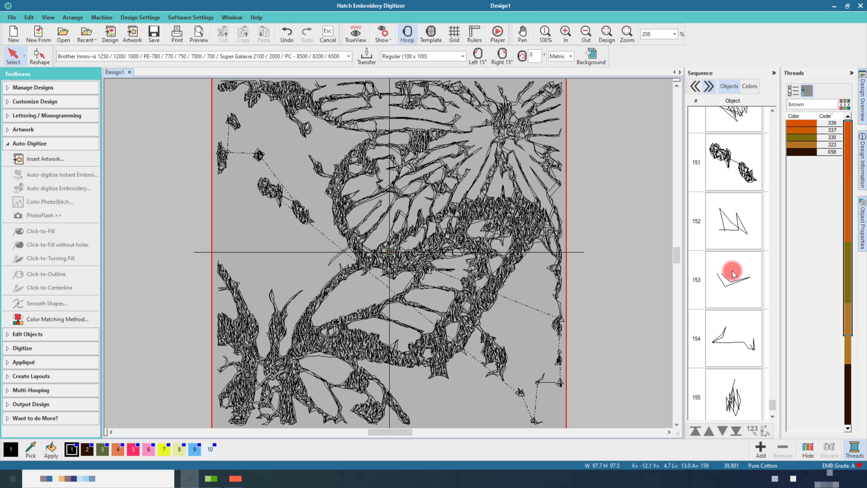
pyautogui.click(736, 227)
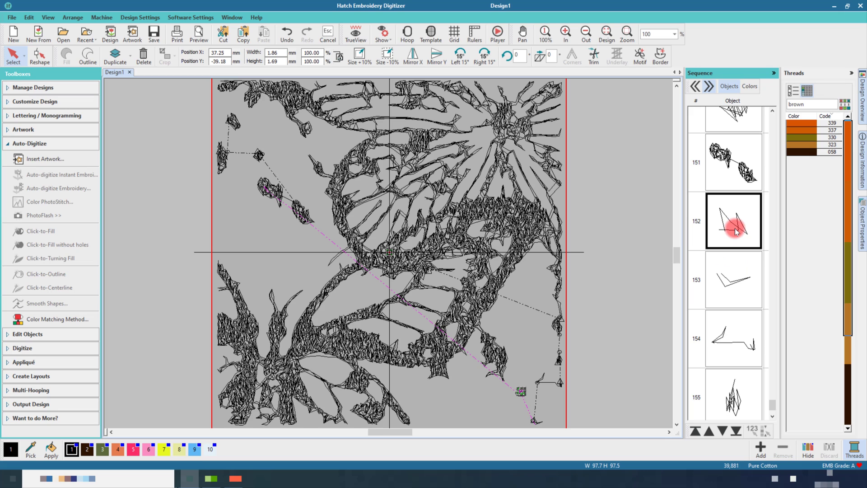
# Step: Check the remaining objects 151 through 155
pyautogui.click(736, 171)
pyautogui.click(738, 222)
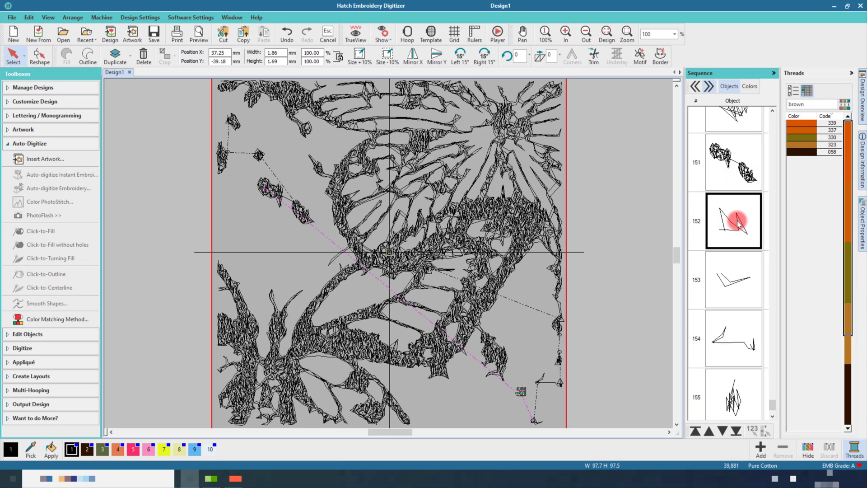
pyautogui.scroll(-1, 737, 221)
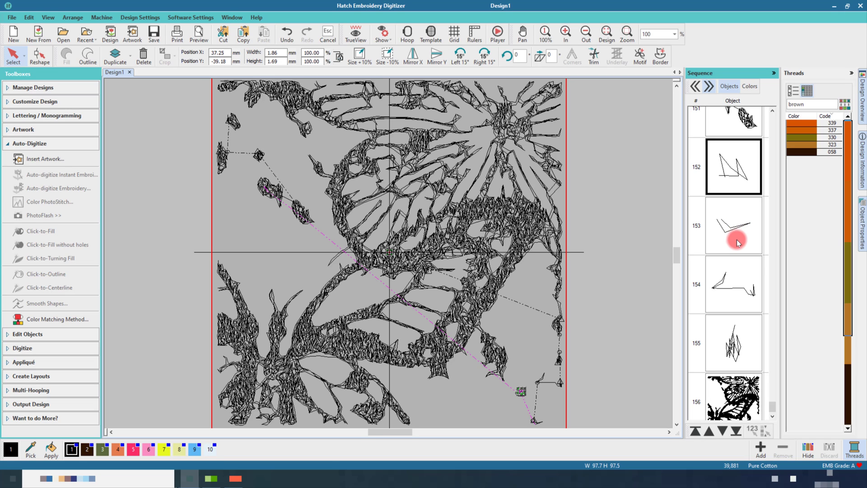
pyautogui.click(737, 241)
pyautogui.click(737, 274)
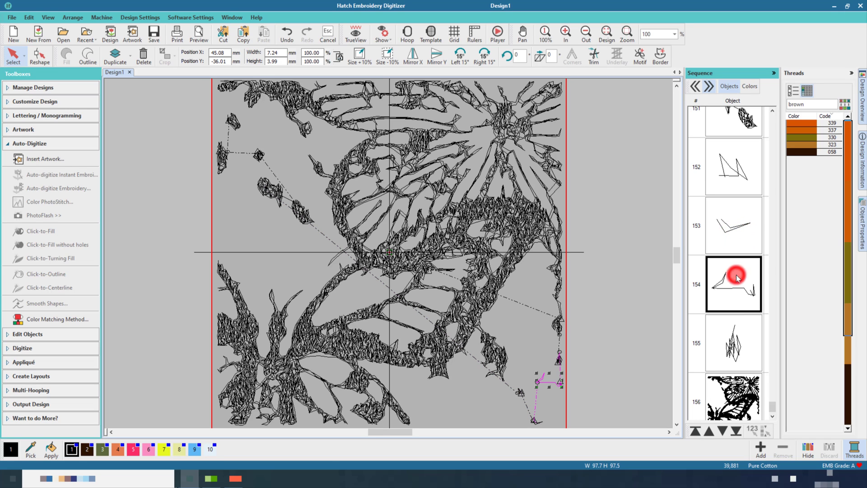
pyautogui.click(737, 342)
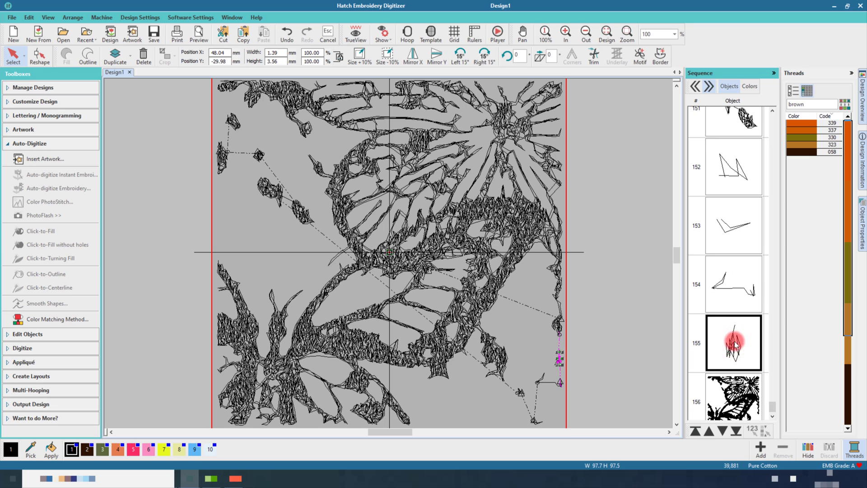
pyautogui.scroll(-1, 733, 342)
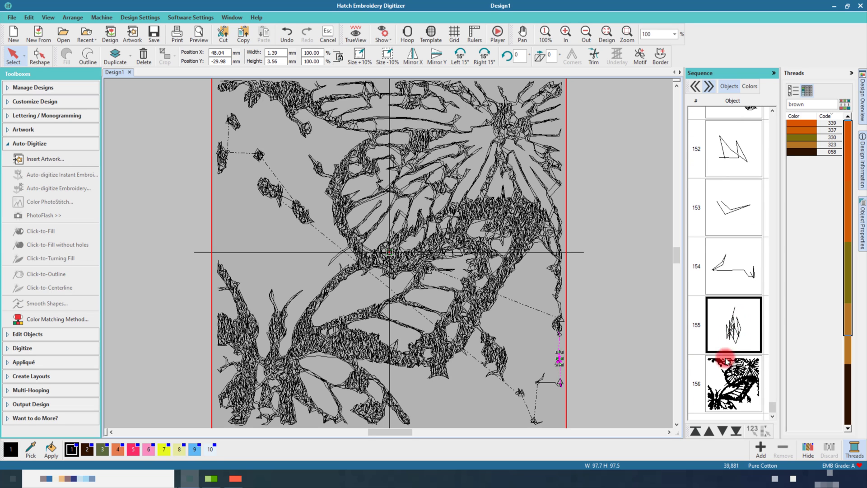
# Step: Select stray objects 152 through 155 together and delete them
pyautogui.click(720, 383)
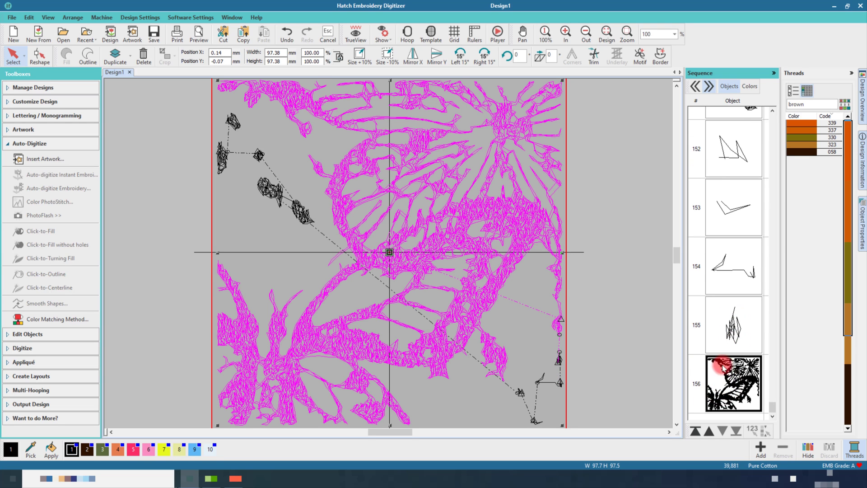
pyautogui.click(722, 329)
pyautogui.scroll(3, 739, 312)
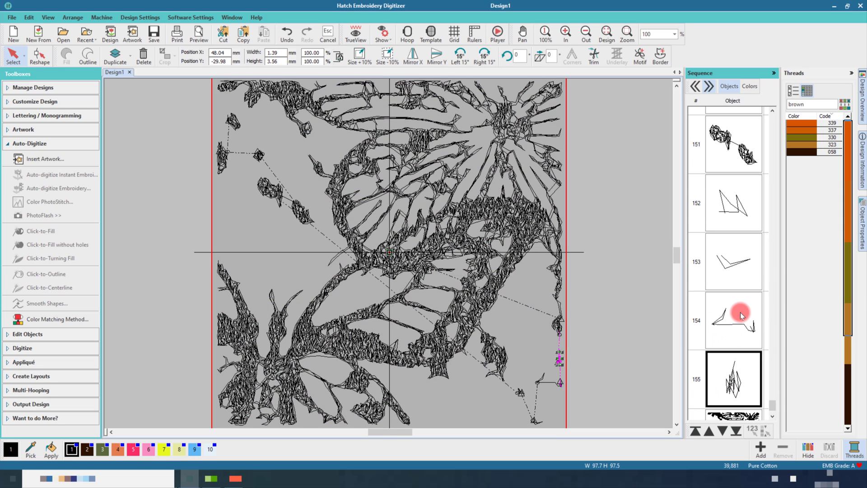
pyautogui.scroll(3, 740, 310)
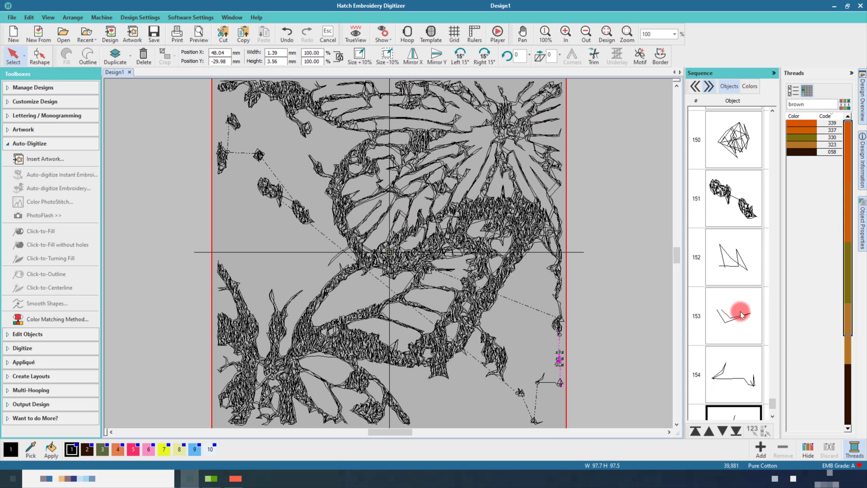
pyautogui.keyDown('shift'); pyautogui.click(738, 264); pyautogui.keyUp('shift')
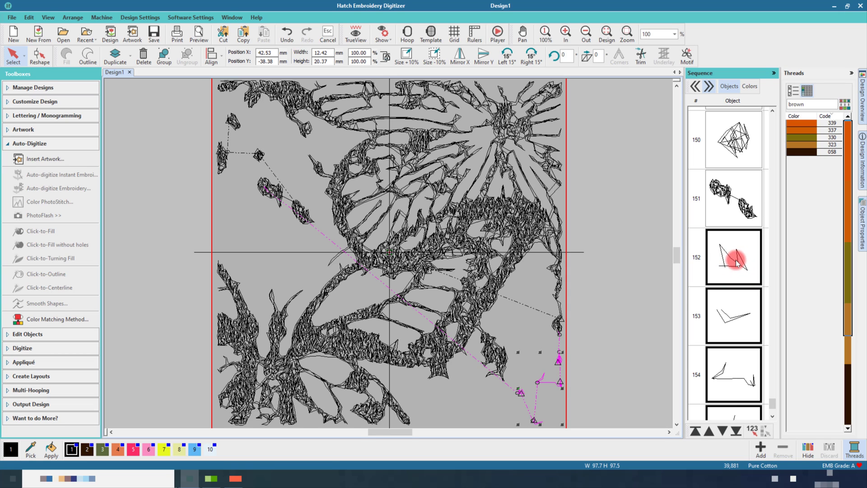
pyautogui.press('Delete')
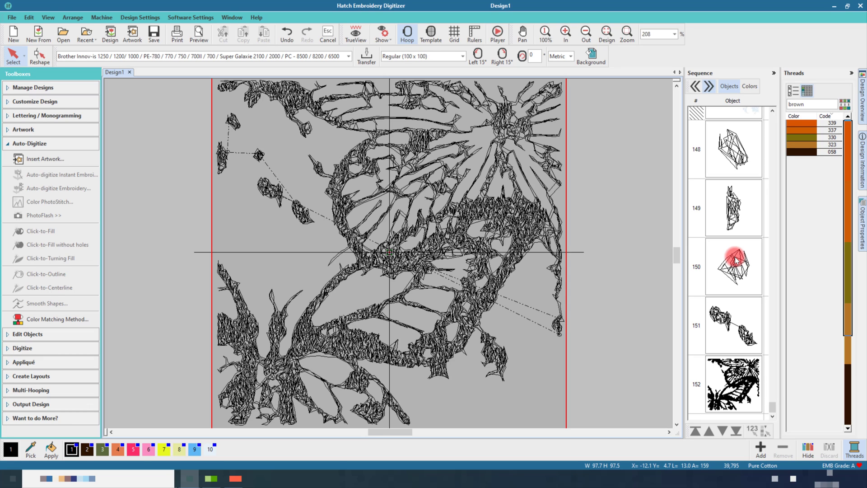
# Step: Check objects 148 through 151 and the large butterfly object
pyautogui.click(724, 153)
pyautogui.click(731, 203)
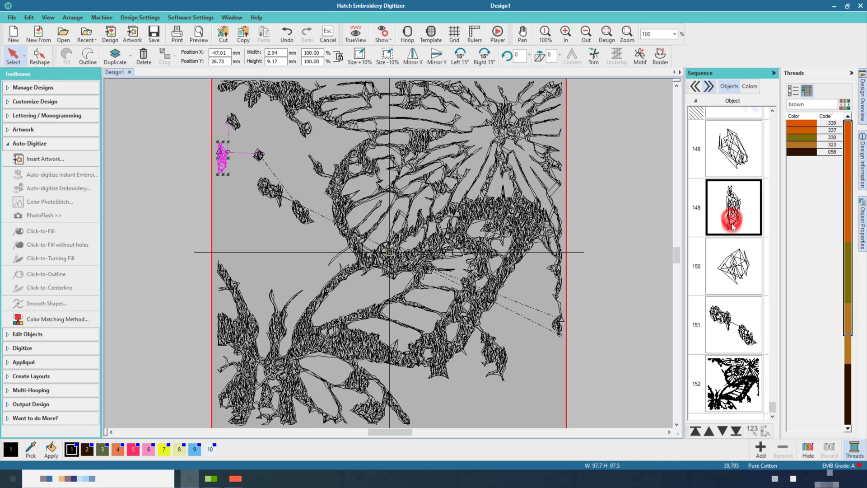
pyautogui.click(733, 257)
pyautogui.click(728, 317)
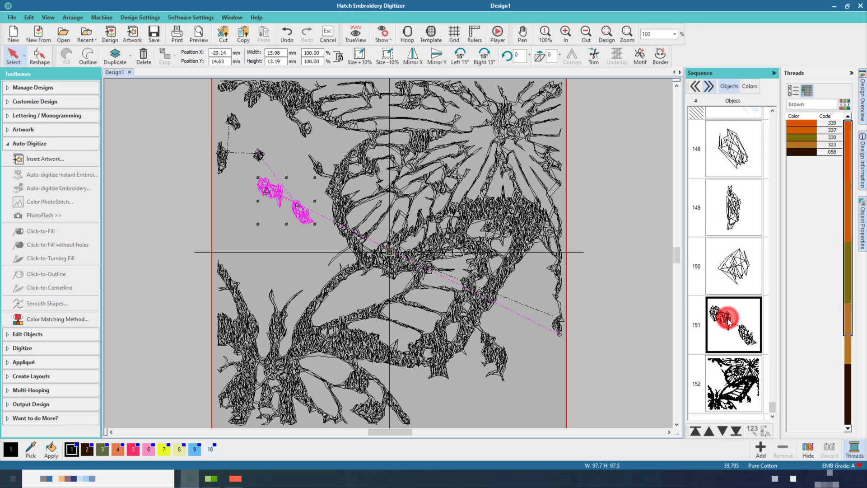
pyautogui.click(737, 387)
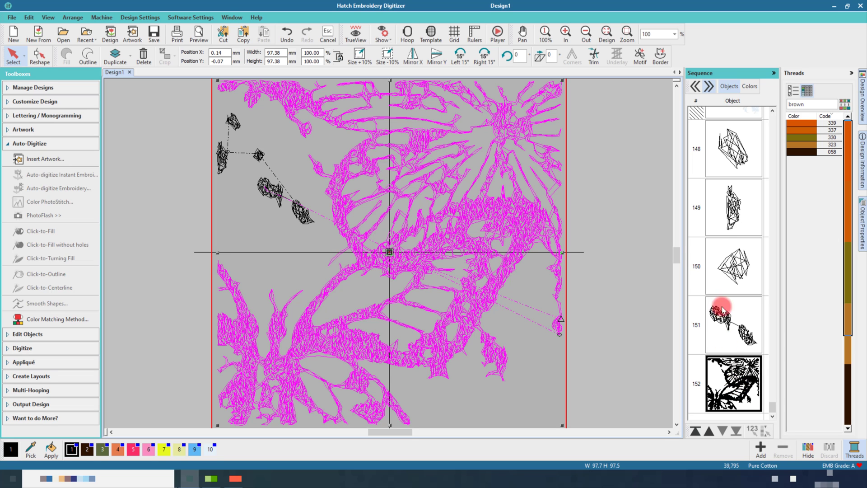
# Step: Unhide all objects, then hide the original photo object
pyautogui.click(725, 114)
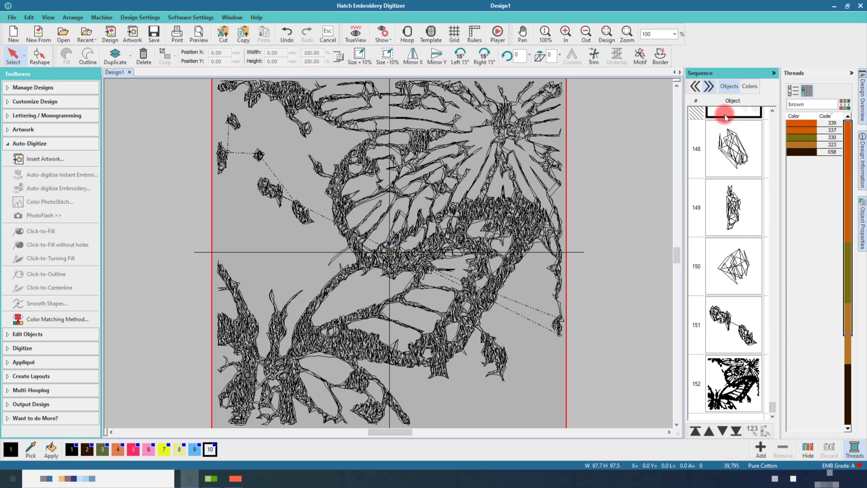
pyautogui.rightClick(725, 115)
pyautogui.click(755, 276)
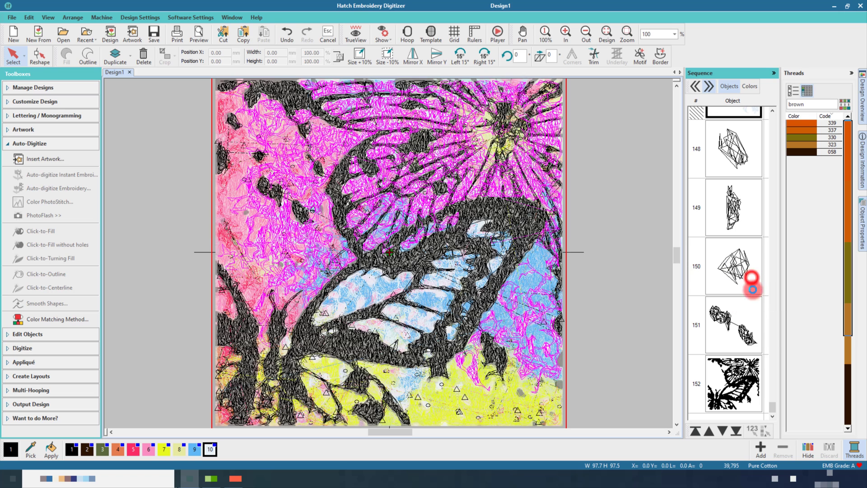
pyautogui.moveTo(775, 410); pyautogui.dragTo(780, 115)
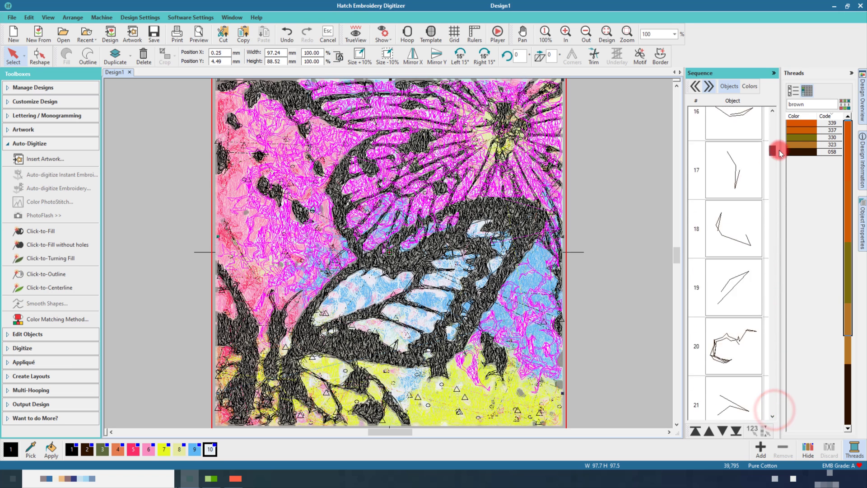
pyautogui.click(741, 140)
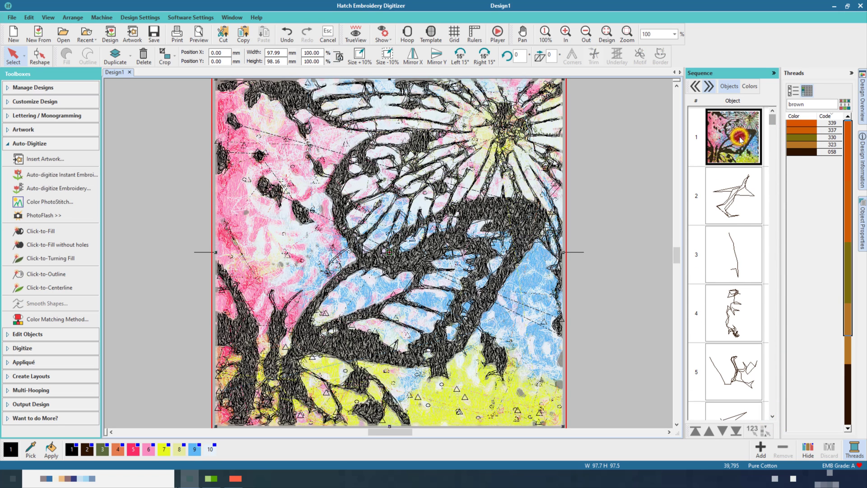
pyautogui.rightClick(741, 142)
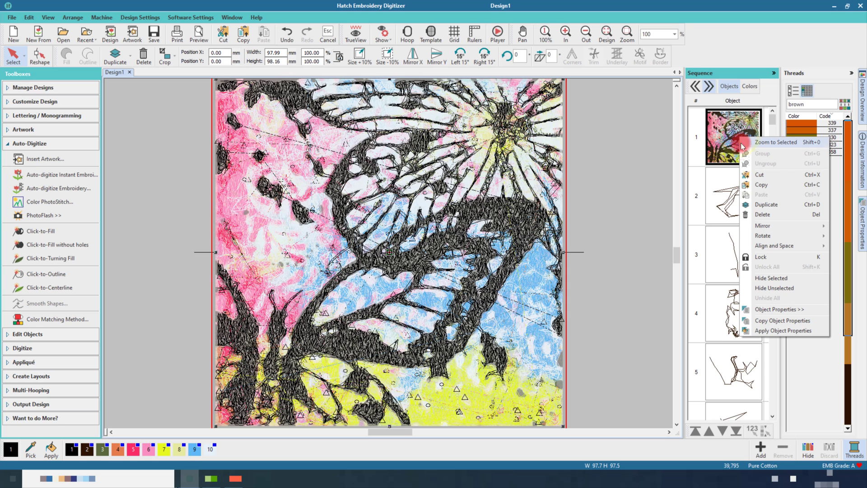
pyautogui.click(760, 278)
# Step: Turn on TrueView, fit the design at 100% and zoom in twice
pyautogui.click(365, 39)
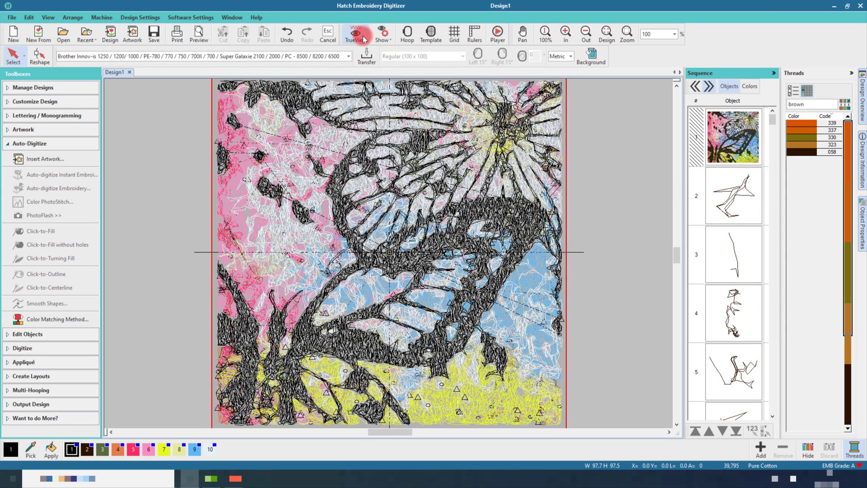
pyautogui.click(362, 39)
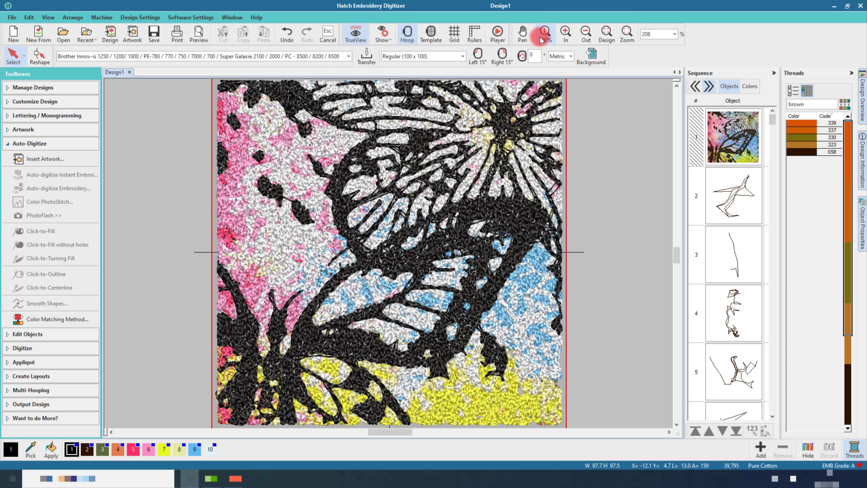
pyautogui.click(543, 39)
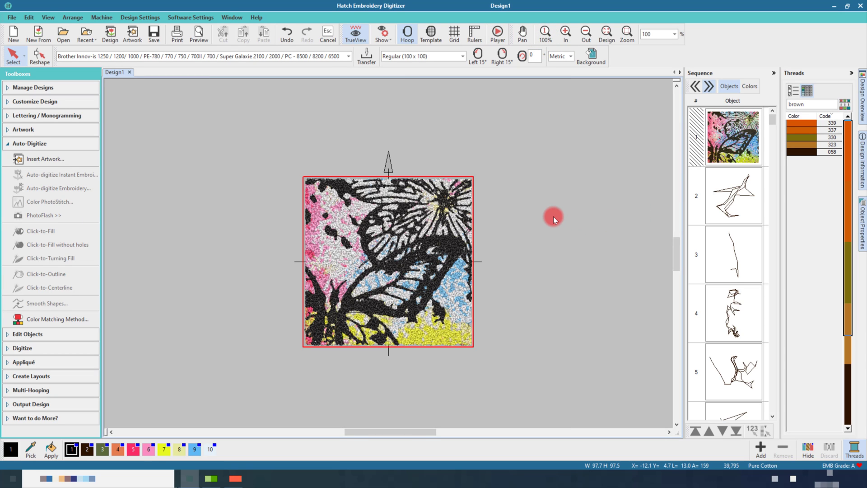
pyautogui.click(449, 246)
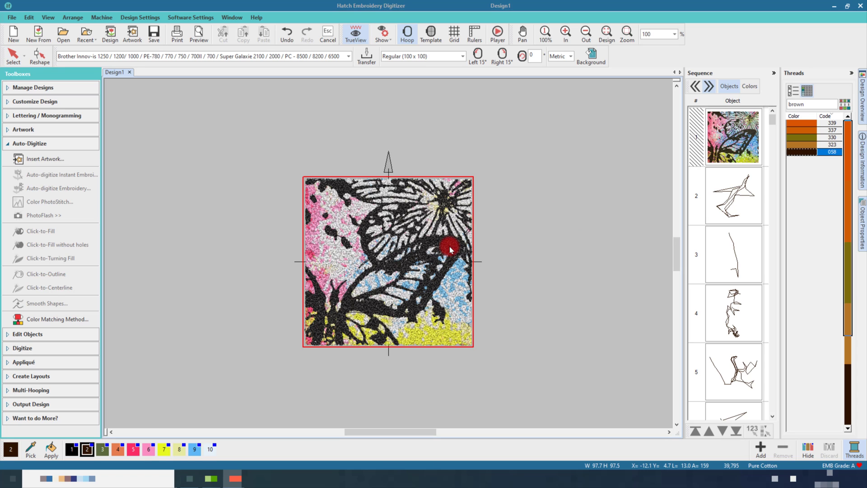
pyautogui.click(567, 33)
pyautogui.click(567, 34)
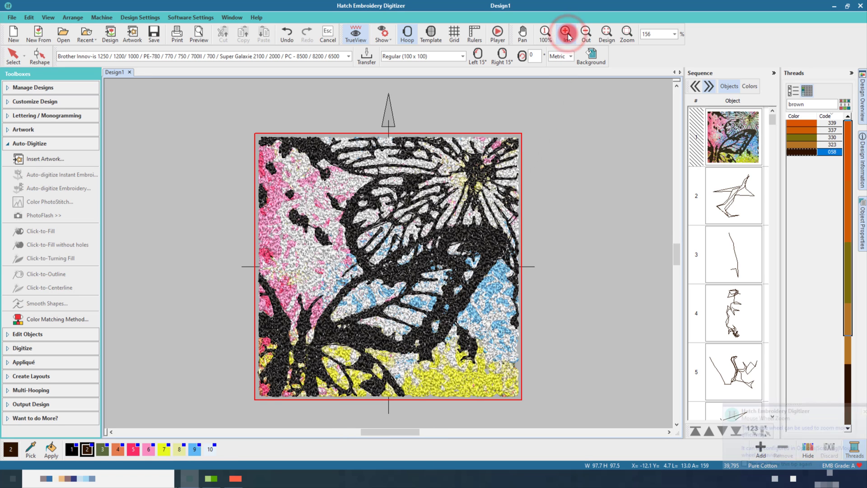
# Step: Run the Stitch Player to replay the butterfly's stitch-out
pyautogui.click(498, 36)
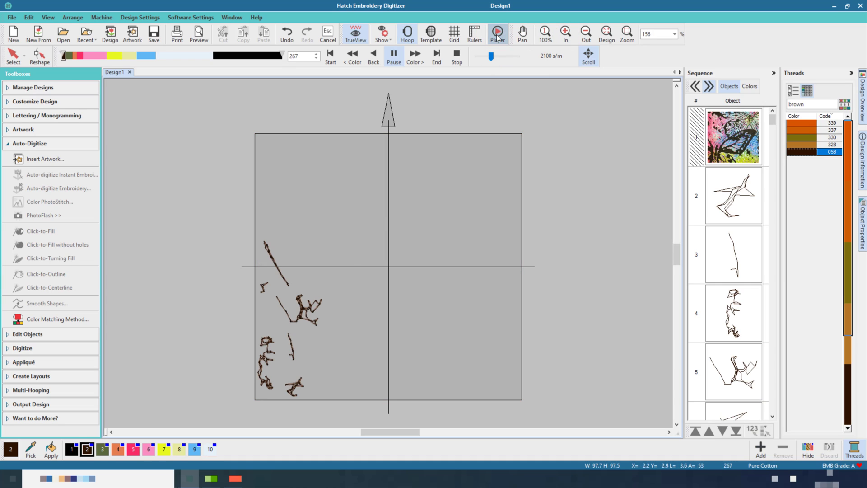